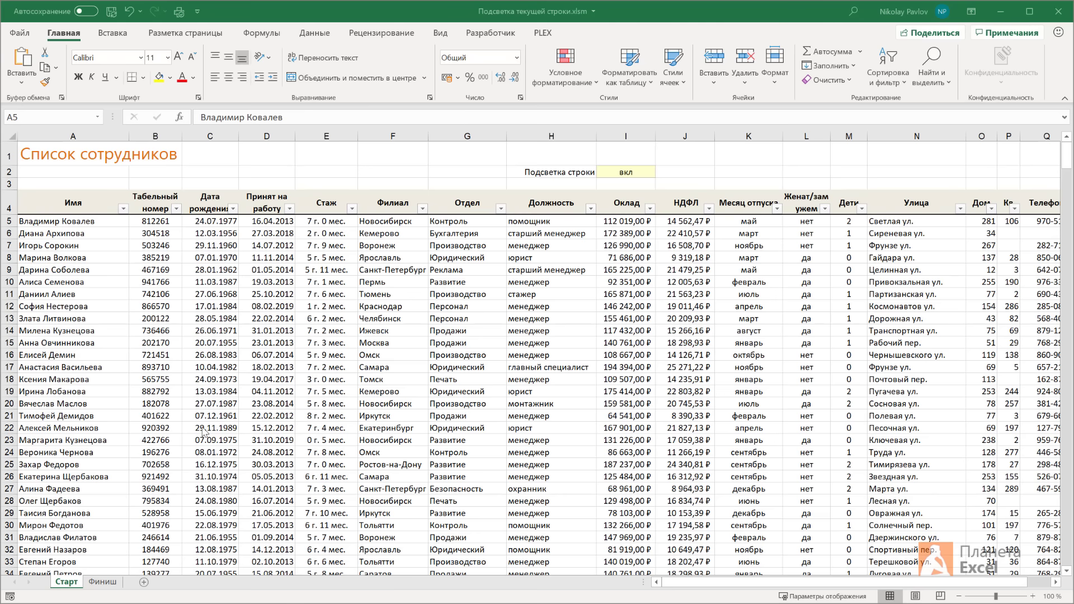
# On the Финиш sheet, move between cells to preview the green active-row highlight
pyautogui.click(102, 583)
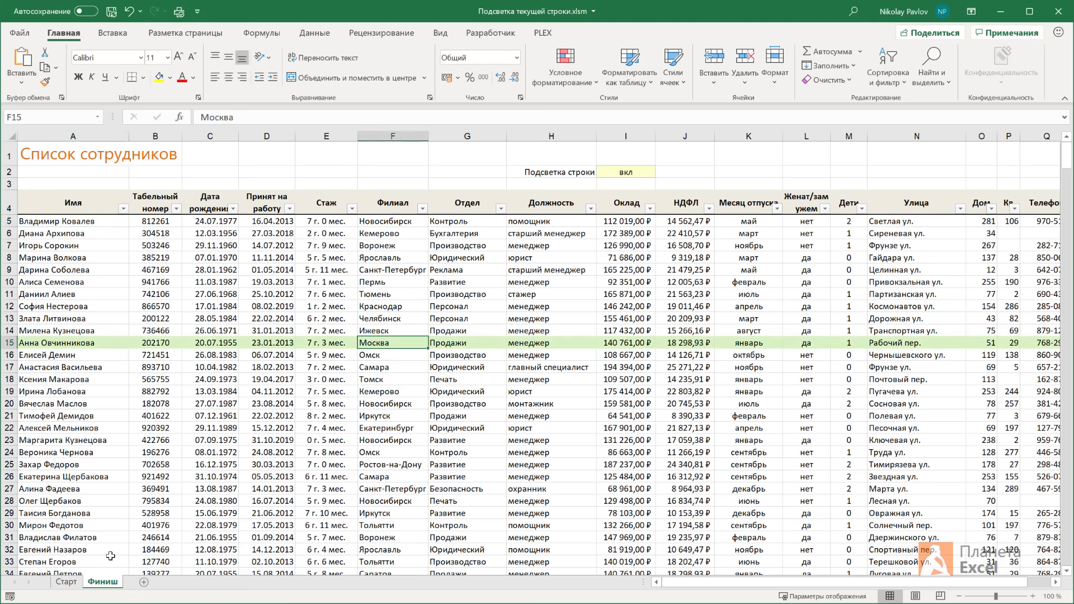
pyautogui.click(274, 440)
pyautogui.click(476, 330)
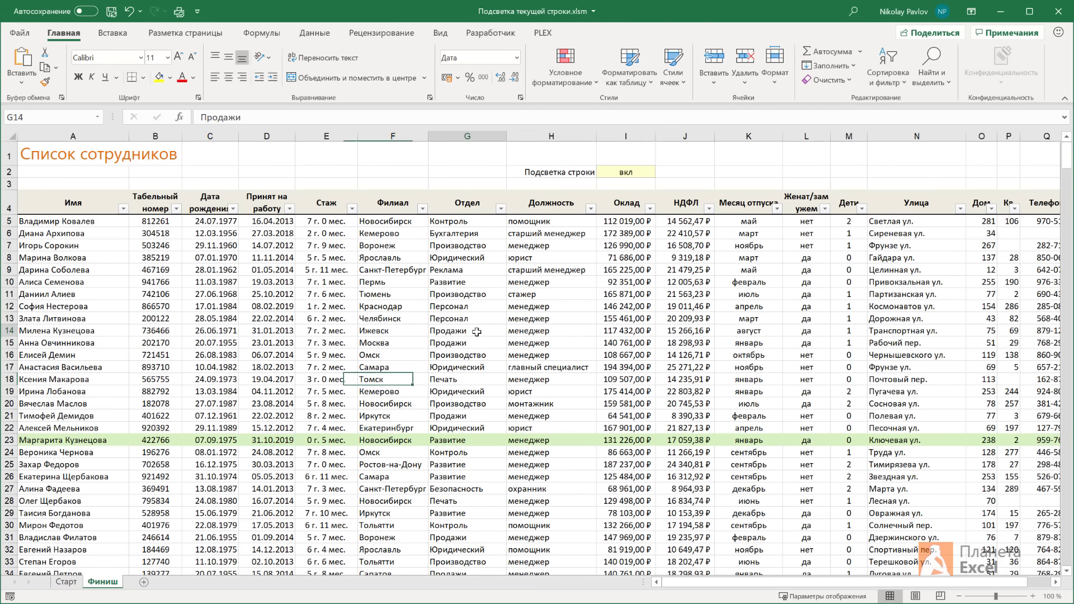
pyautogui.click(710, 284)
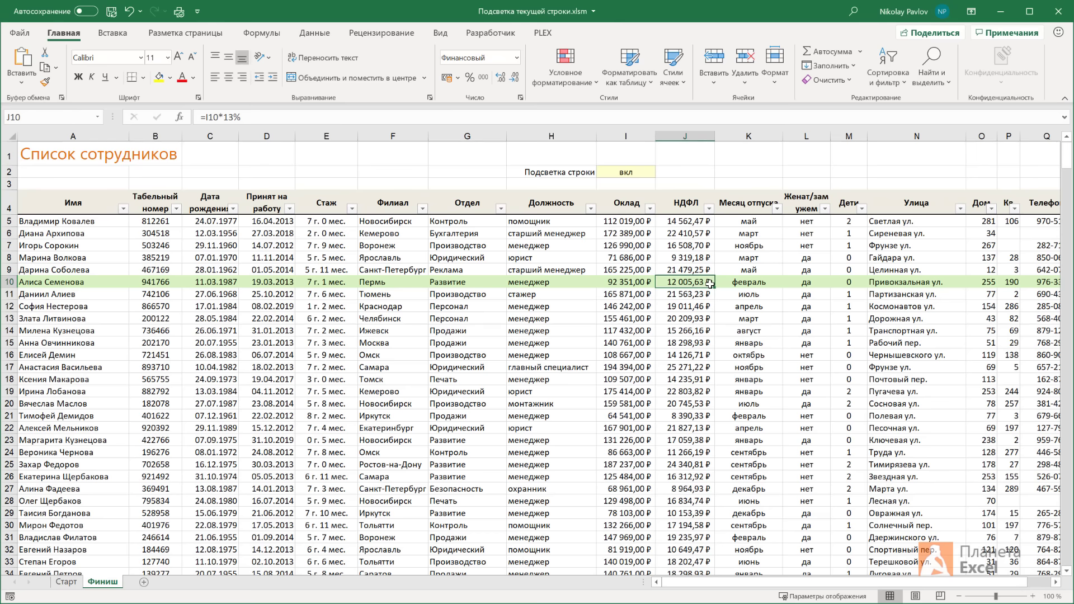
pyautogui.press('Down')
pyautogui.press('Down')
pyautogui.press('Down')
pyautogui.press('Down')
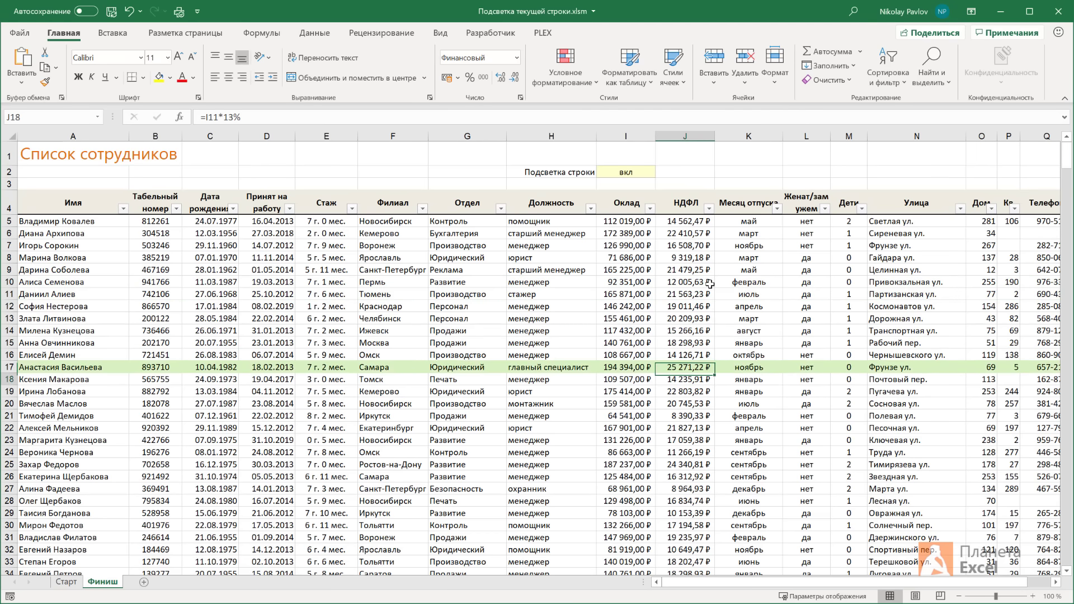
pyautogui.press('Down')
pyautogui.press('Down')
pyautogui.press('Down')
pyautogui.press('Down')
pyautogui.press('Down')
pyautogui.press('Down')
pyautogui.press('Up')
pyautogui.press('Up')
pyautogui.press('Up')
pyautogui.press('Up')
pyautogui.press('Up')
pyautogui.press('Up')
pyautogui.press('Left')
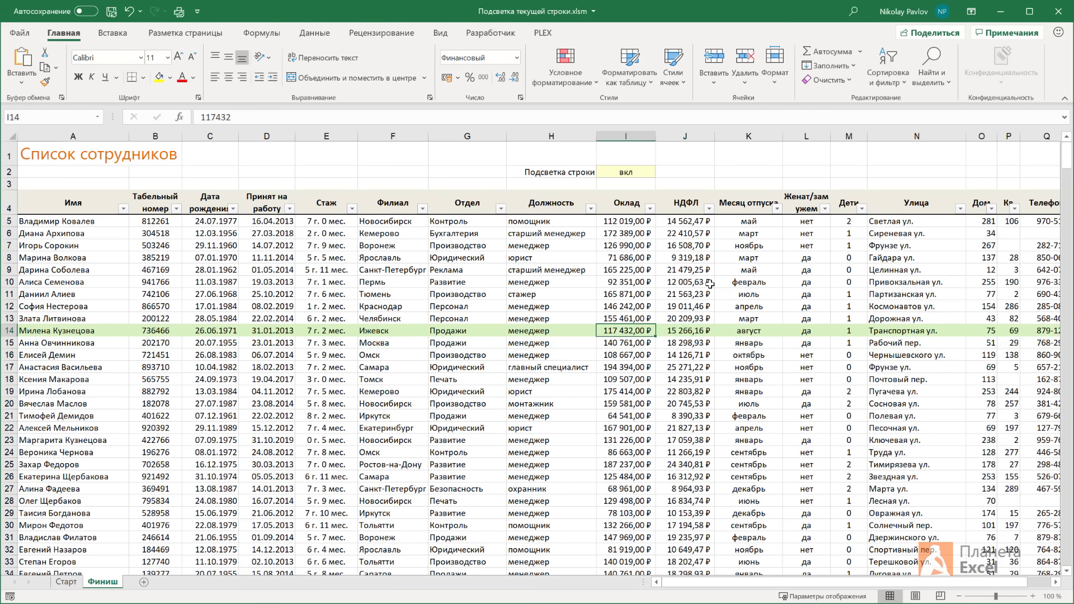
pyautogui.press('Left')
pyautogui.press('Left')
pyautogui.press('Left')
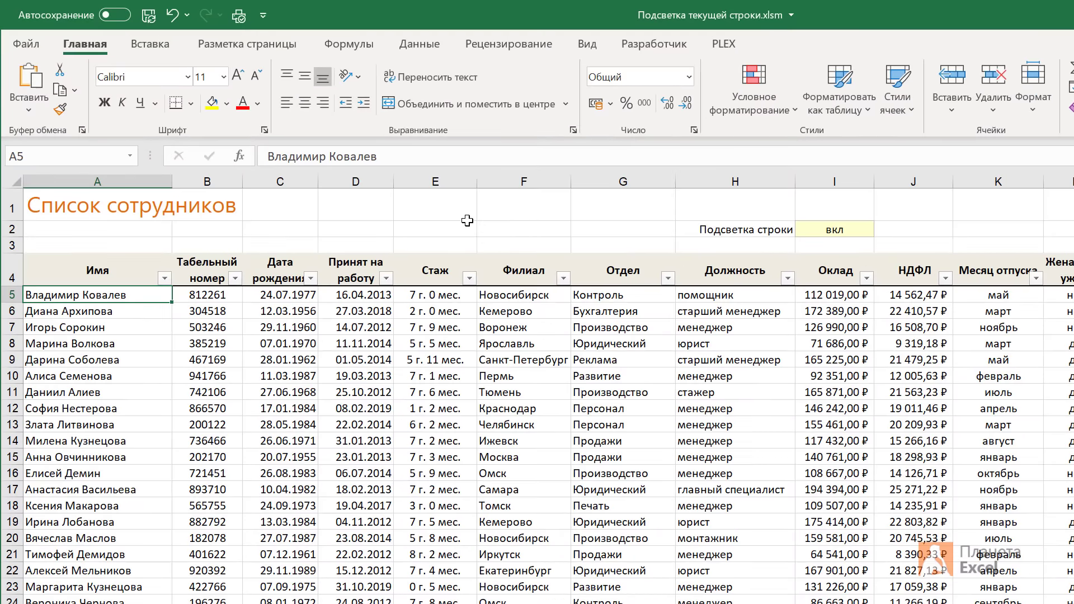
# Enter =ЯЧЕЙКА("строка";A5) in E2 so it returns 5
pyautogui.click(342, 168)
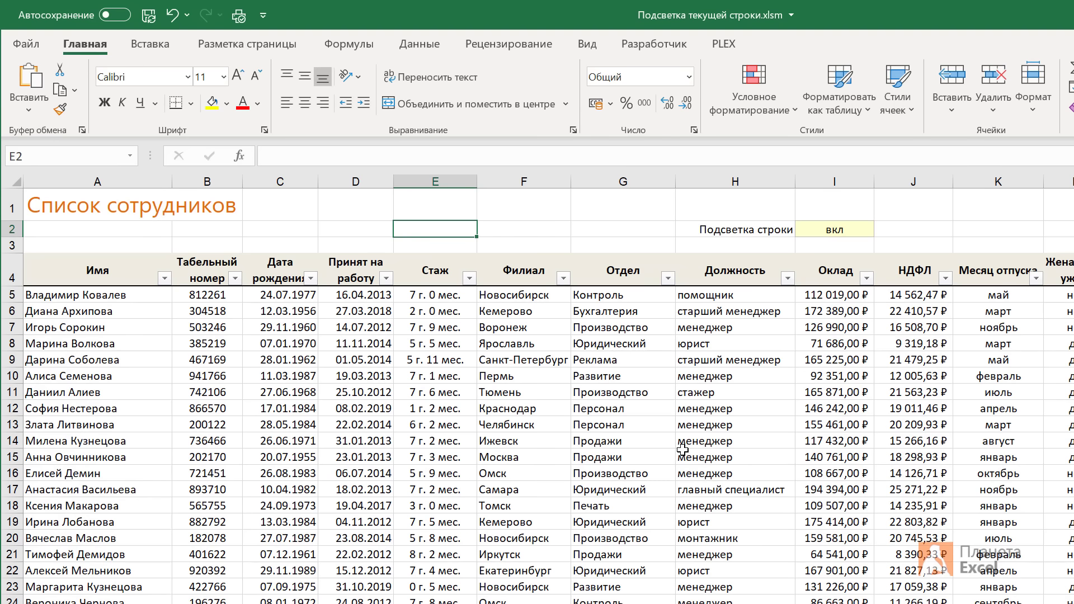
pyautogui.write('=яче')
pyautogui.press('Tab')
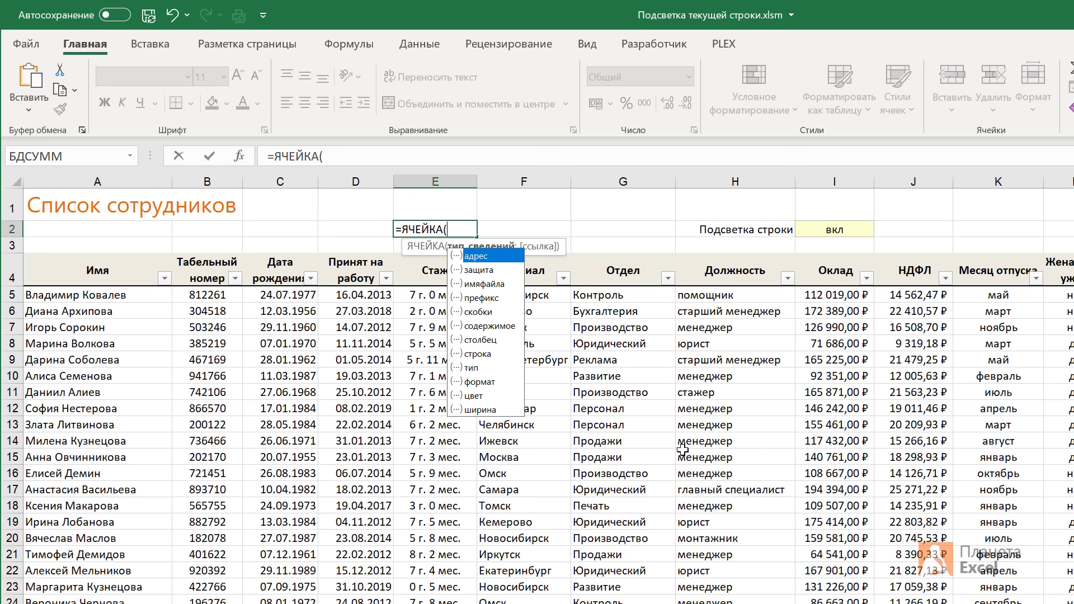
pyautogui.press('Down')
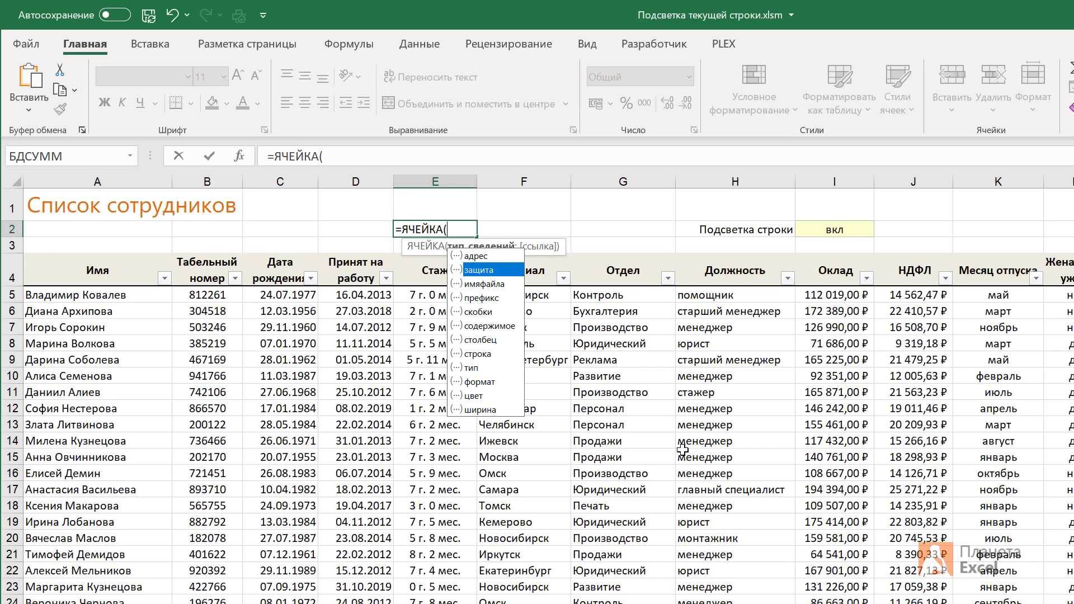
pyautogui.press('Down')
pyautogui.press('Down')
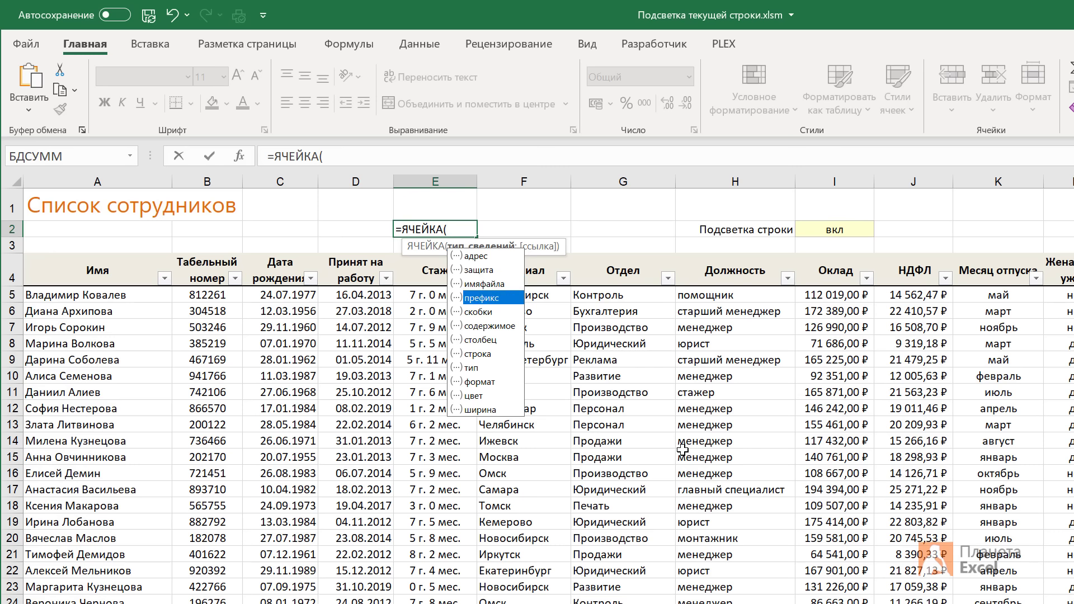
pyautogui.press('Down')
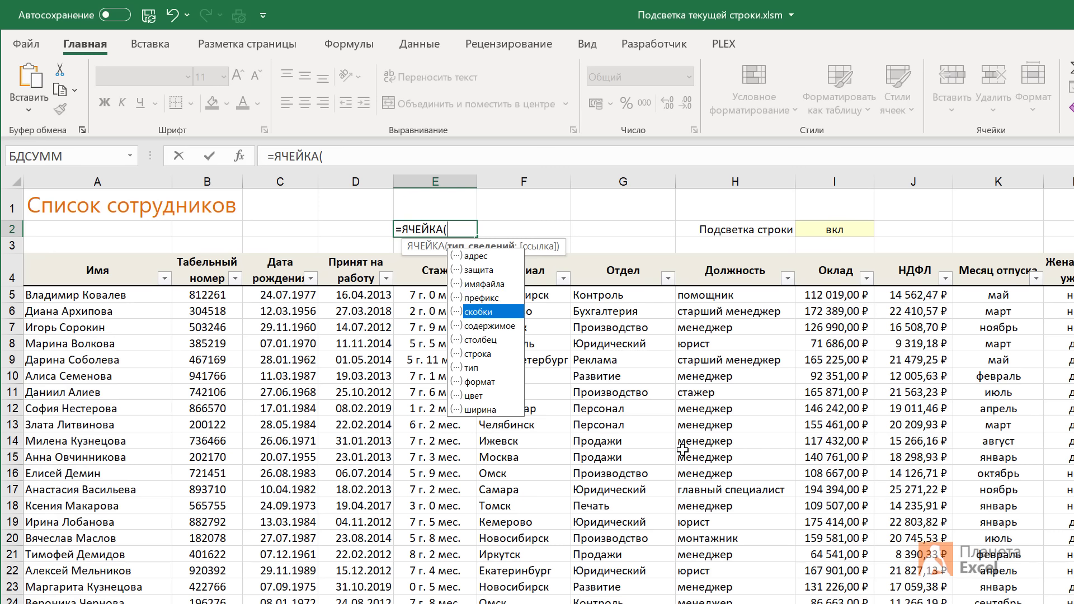
pyautogui.press('Down')
pyautogui.press('Down')
pyautogui.press('Down')
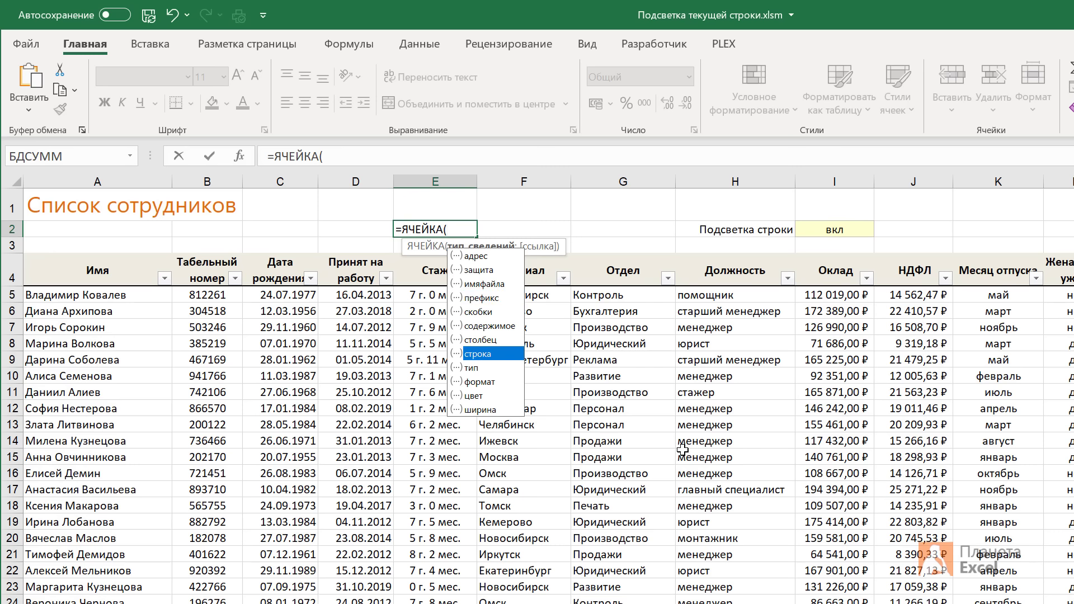
pyautogui.press('Tab')
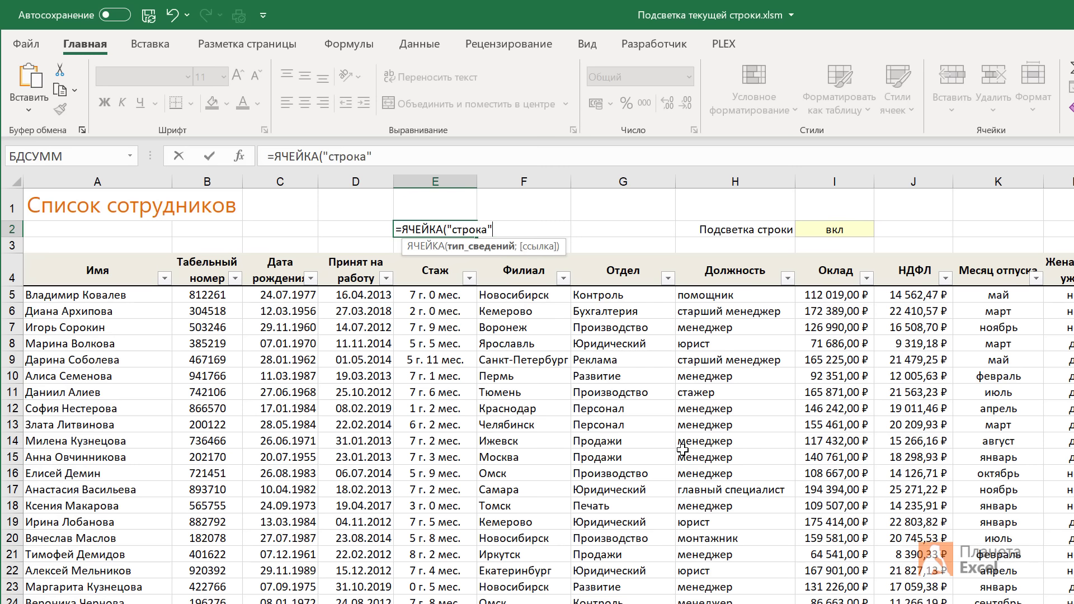
pyautogui.write(';')
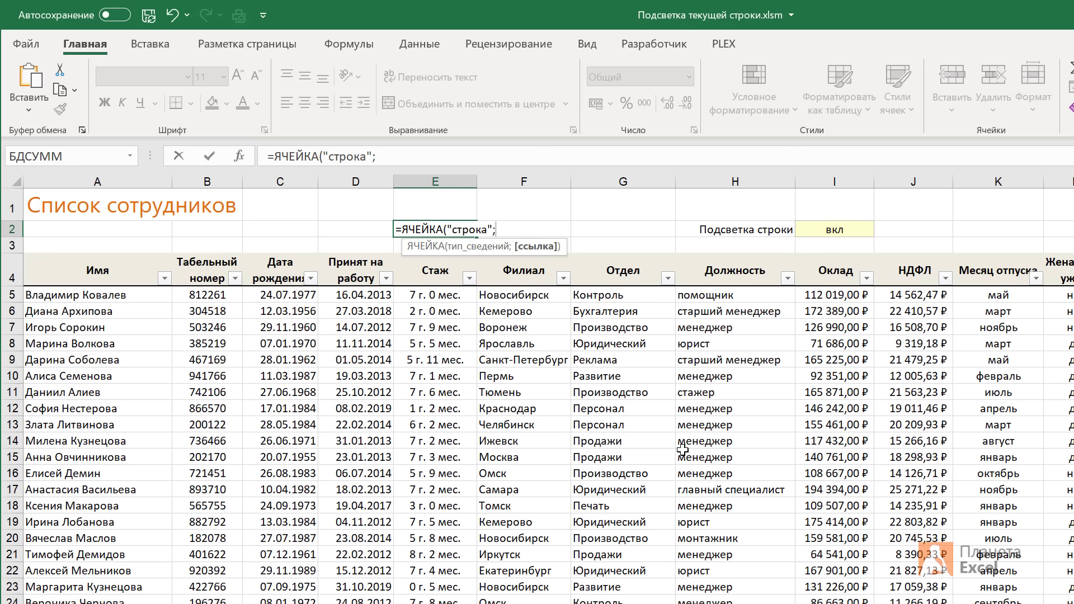
pyautogui.click(135, 296)
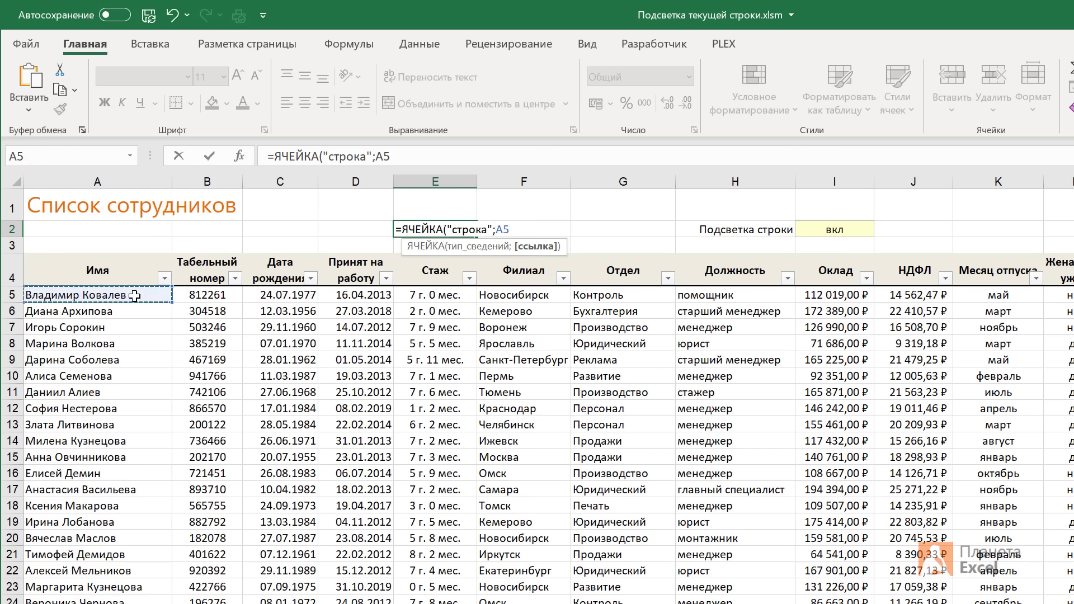
pyautogui.write(')')
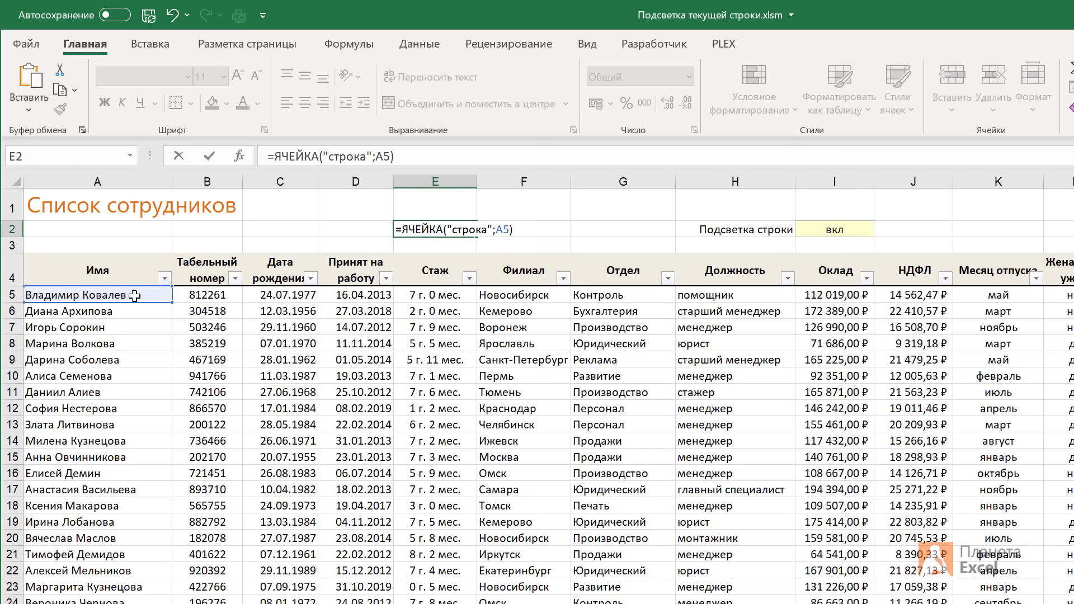
pyautogui.hotkey('ctrl', 'Return')
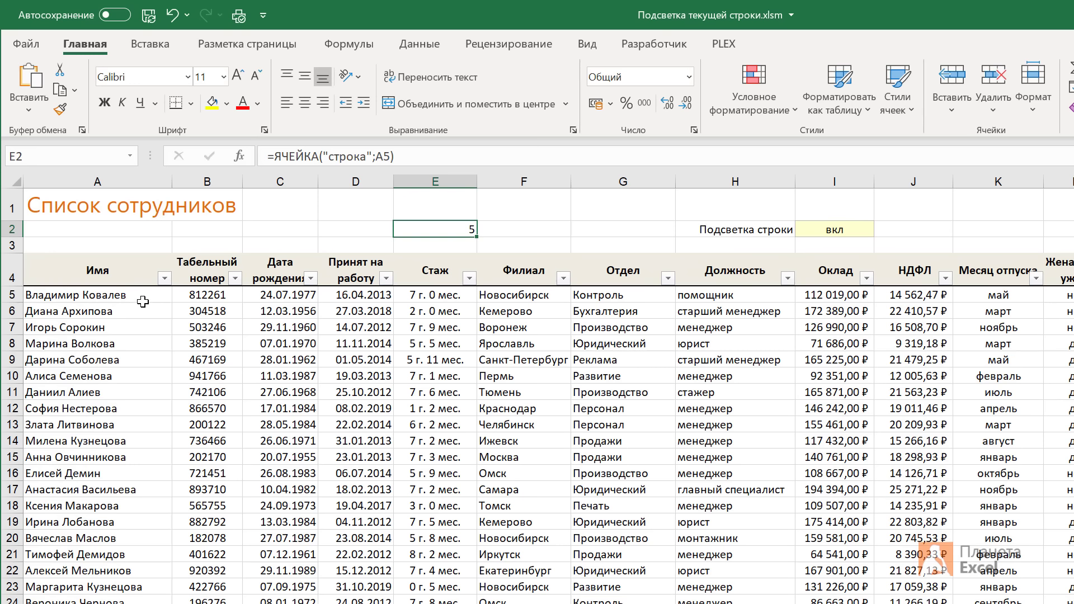
# Shorten E2's formula to =ЯЧЕЙКА("строка") so it shows 2, then clear the cell
pyautogui.click(388, 156)
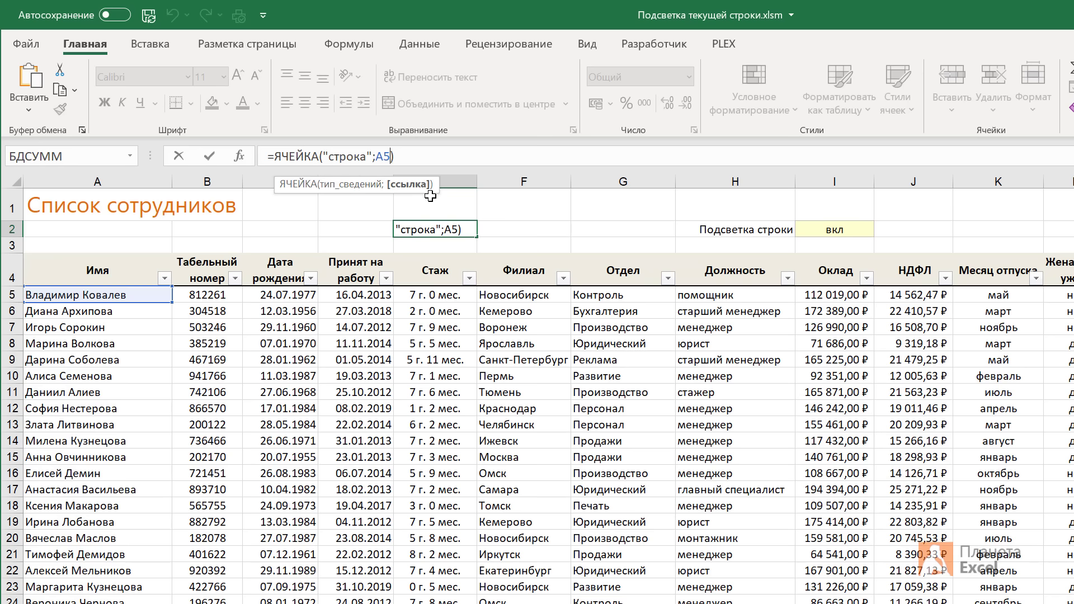
pyautogui.press('BackSpace')
pyautogui.press('BackSpace')
pyautogui.press('BackSpace')
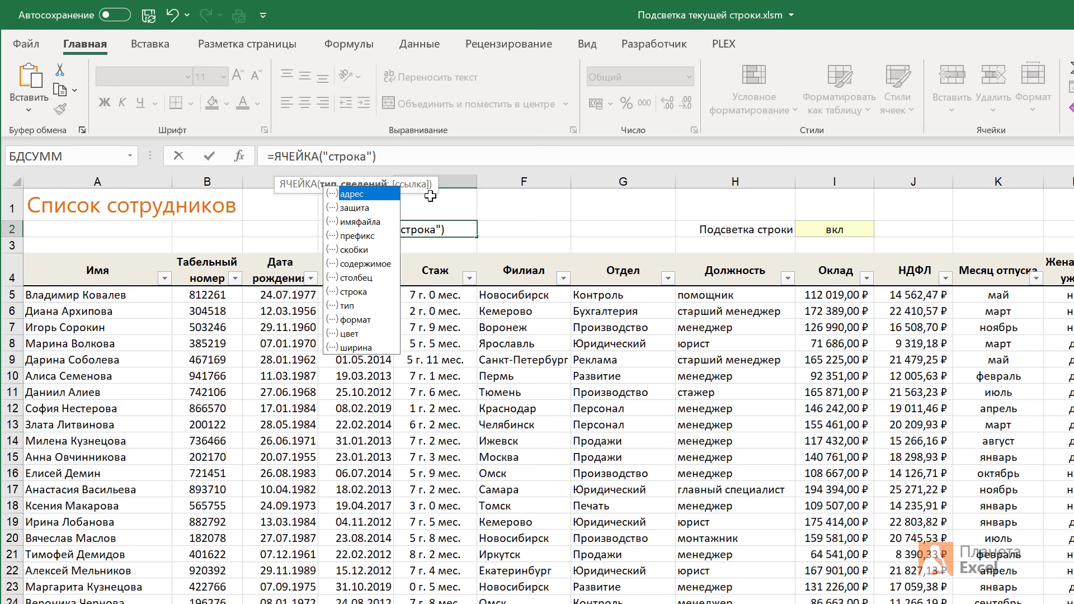
pyautogui.hotkey('ctrl', 'Return')
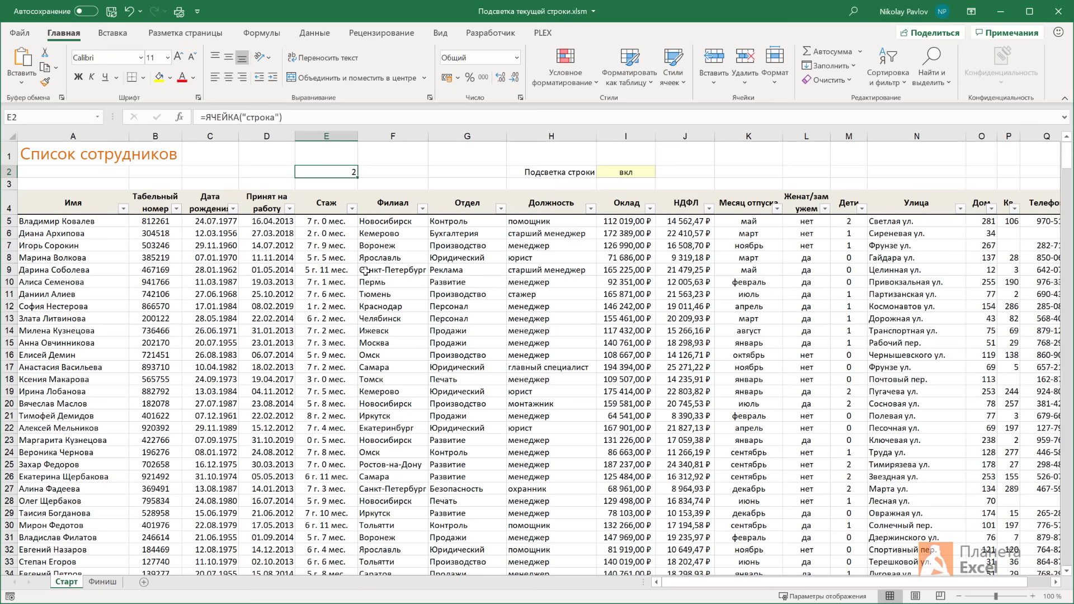
pyautogui.press('Delete')
# Select the employee table from A5 to its last cell and bring up Conditional Formatting
pyautogui.click(107, 224)
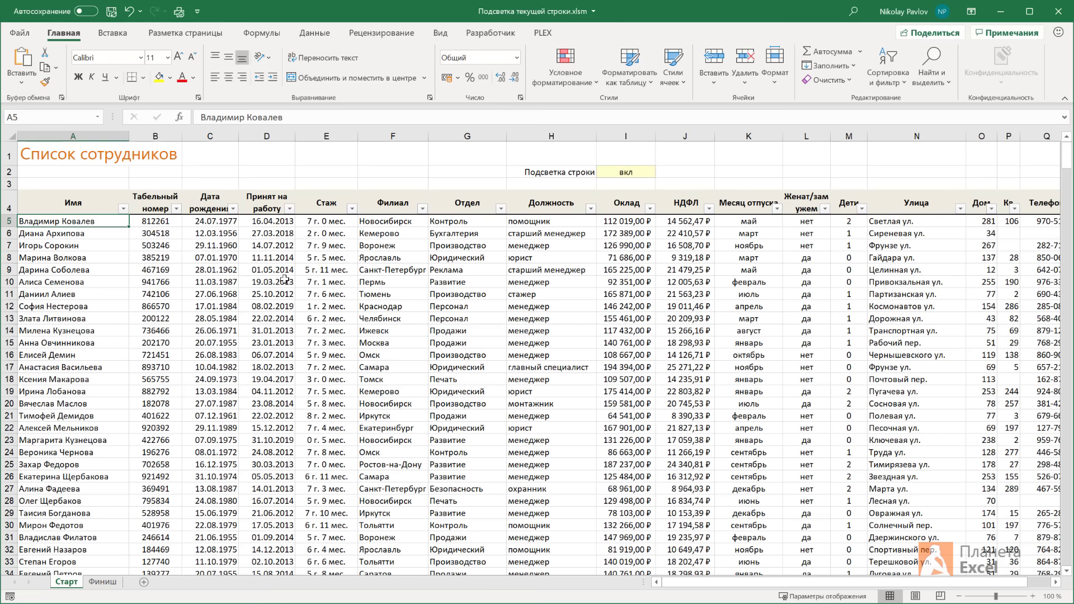
pyautogui.hotkey('ctrl', 'shift', 'End')
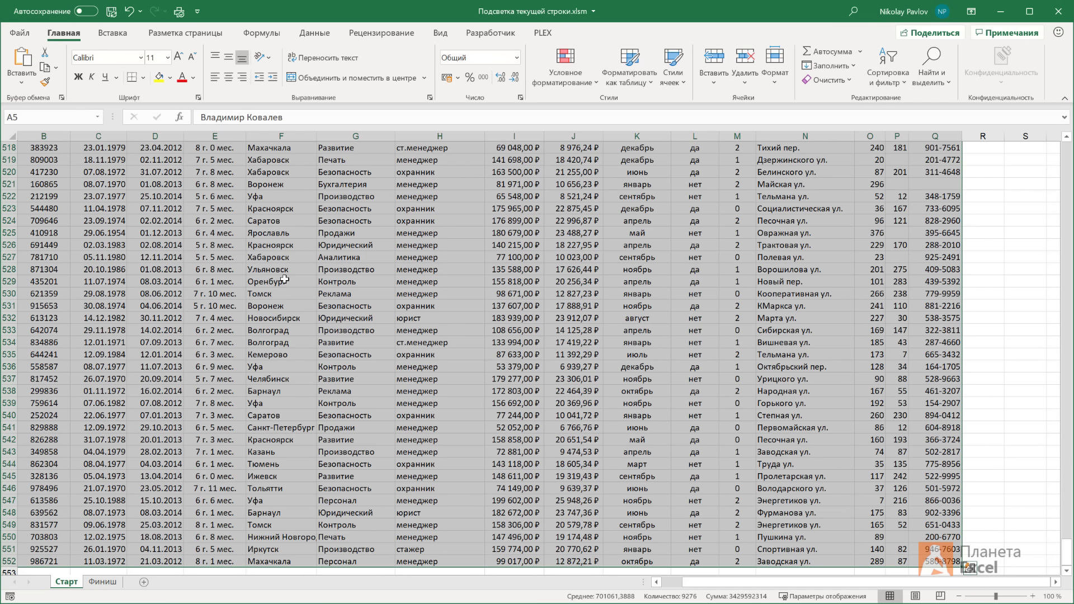
pyautogui.hotkey('ctrl', 'BackSpace')
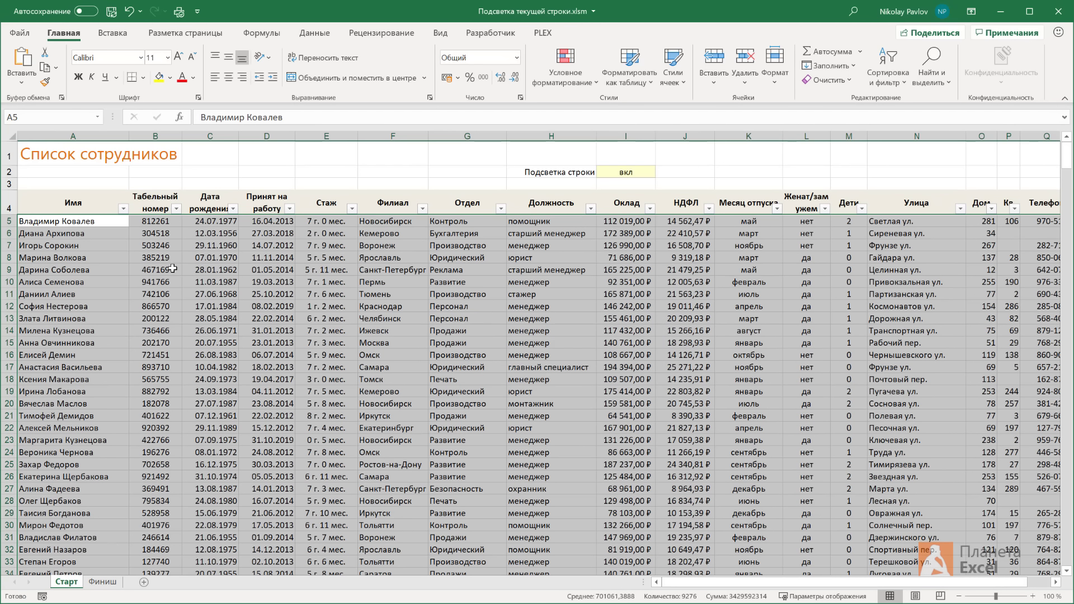
pyautogui.click(566, 73)
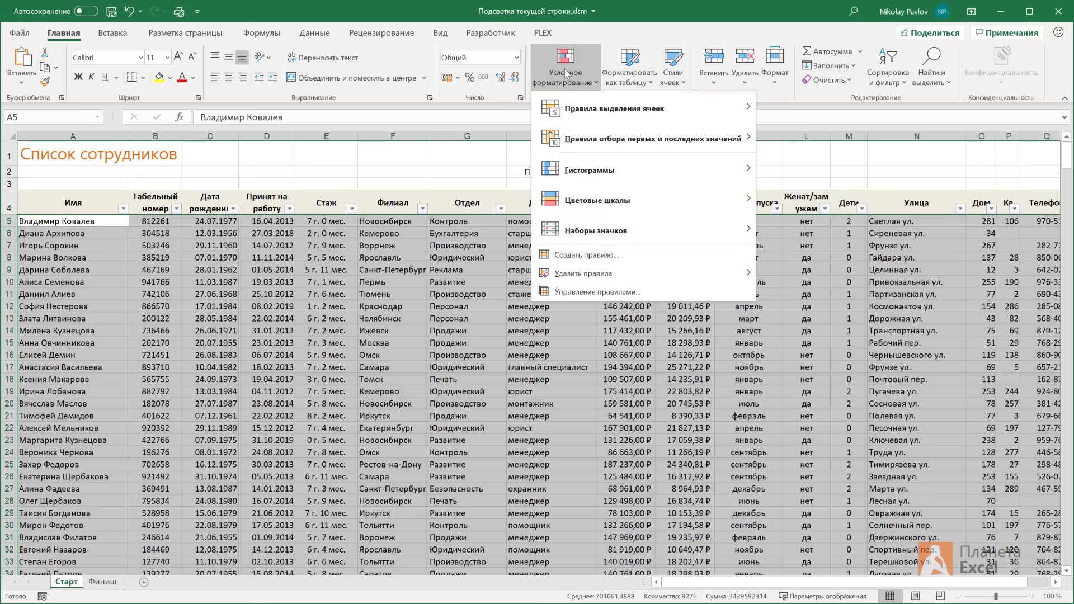
# Create a formula-based rule =СТРОКА(A5)=ЯЧЕЙКА("строка") with A5 as a fully relative reference
pyautogui.click(559, 257)
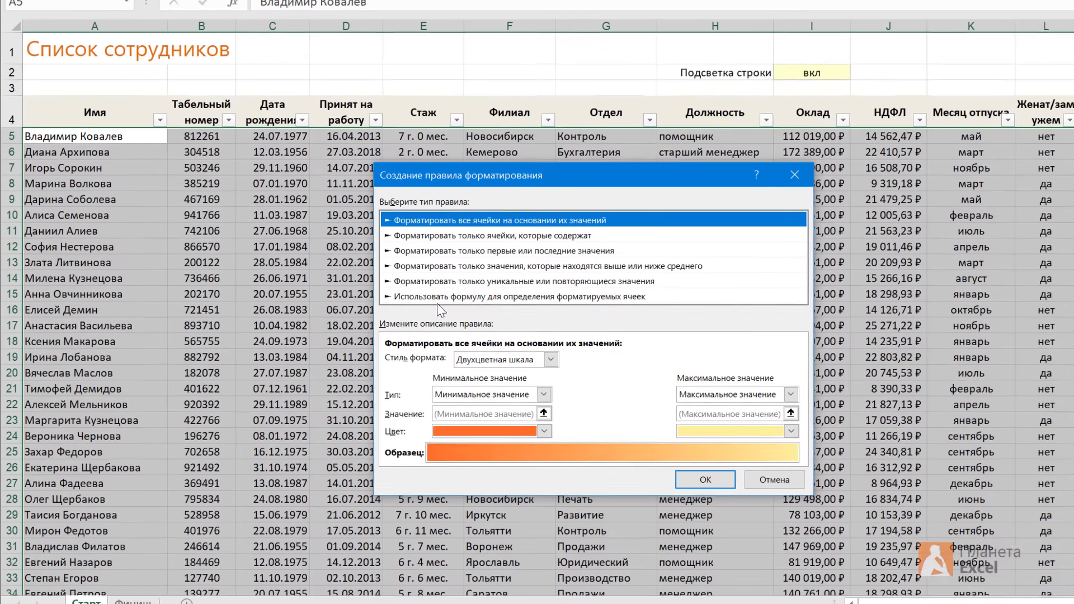
pyautogui.click(339, 344)
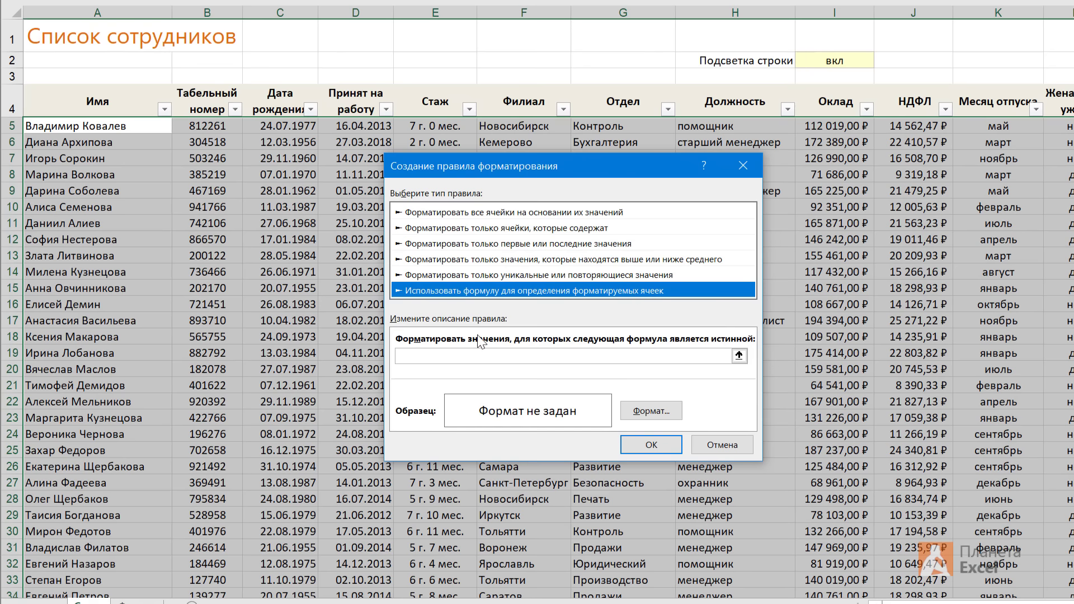
pyautogui.click(426, 356)
pyautogui.write('=')
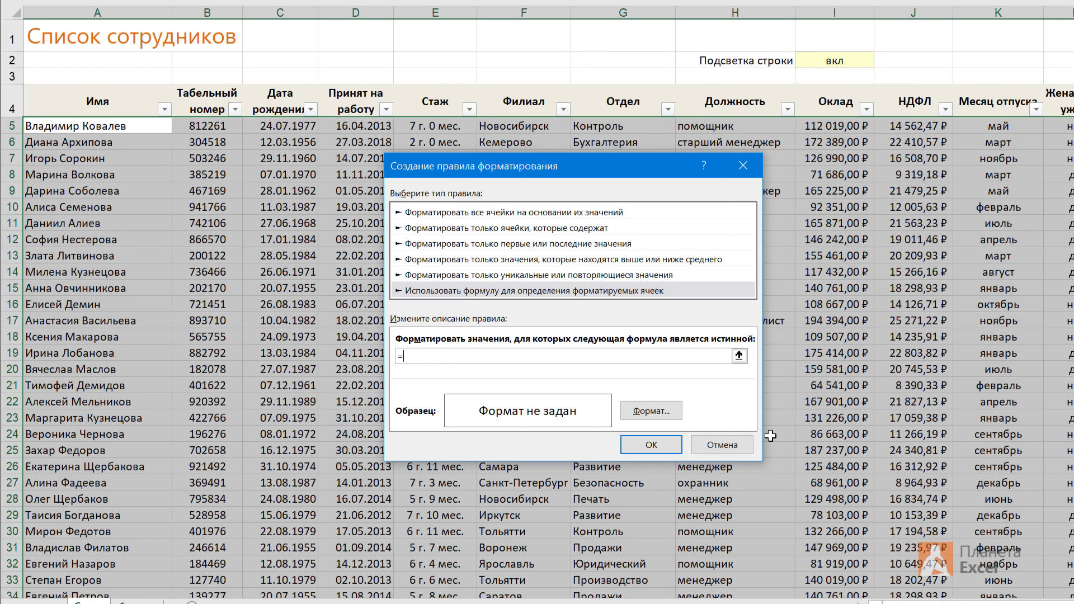
pyautogui.write('СТРОКА')
pyautogui.write('(')
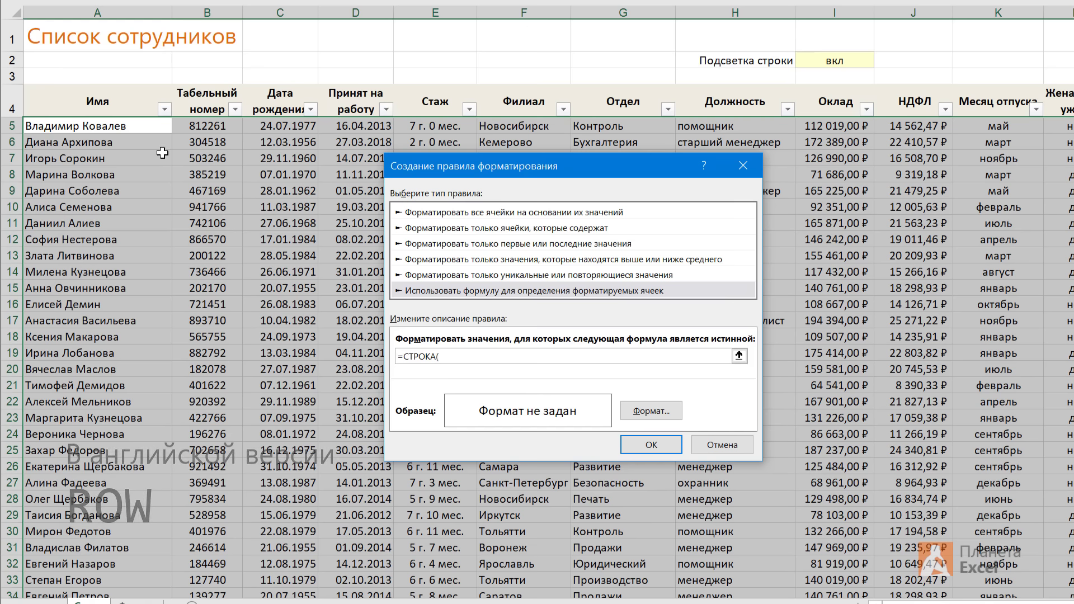
pyautogui.click(144, 128)
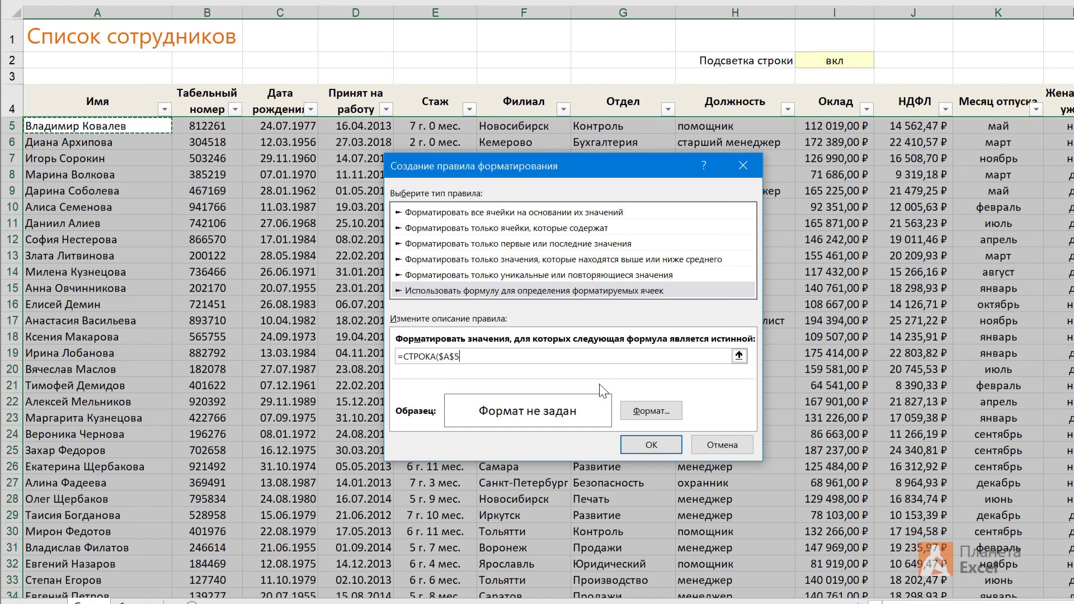
pyautogui.press('F4')
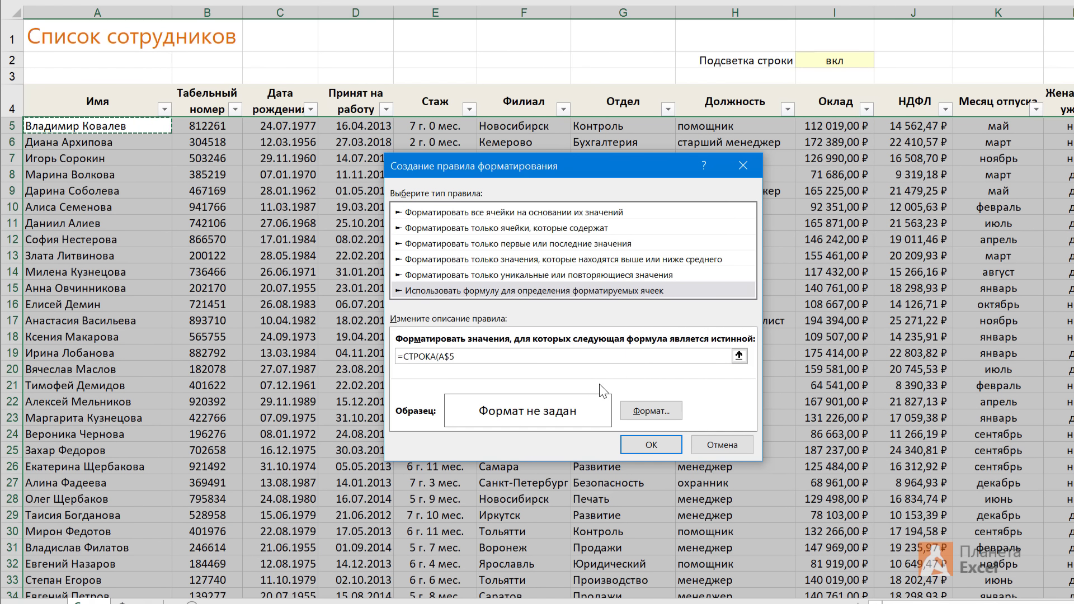
pyautogui.press('F4')
pyautogui.write(')')
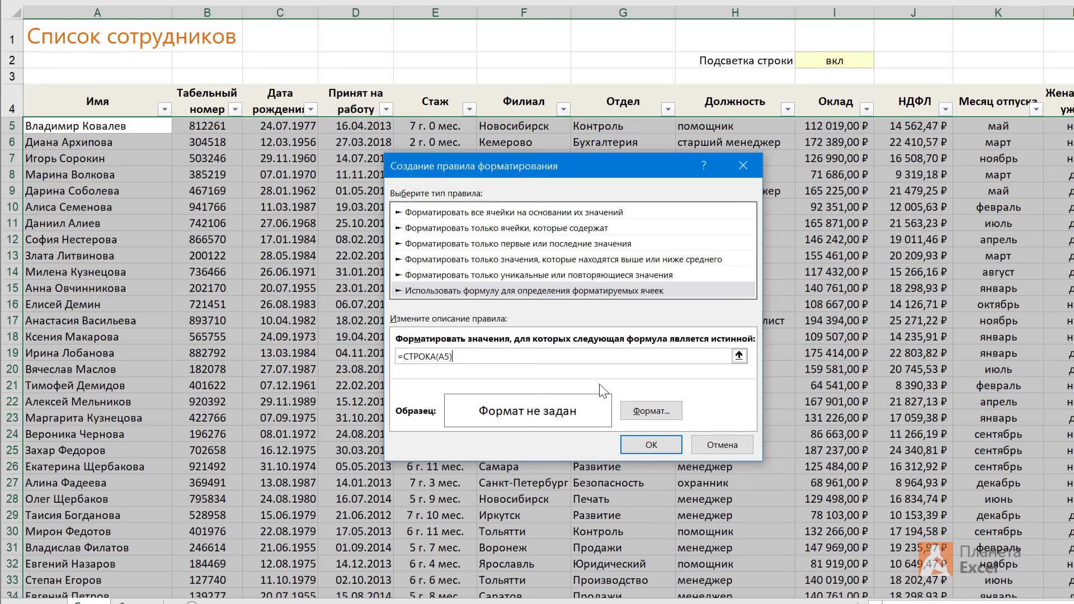
pyautogui.write('=ЯЧ')
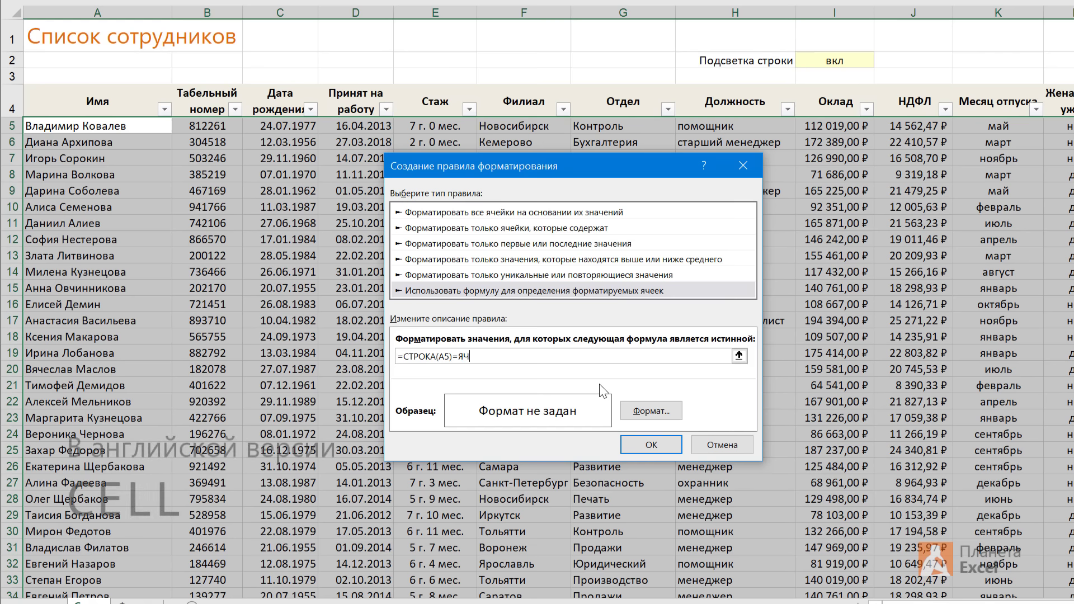
pyautogui.write('ЕЙКА("')
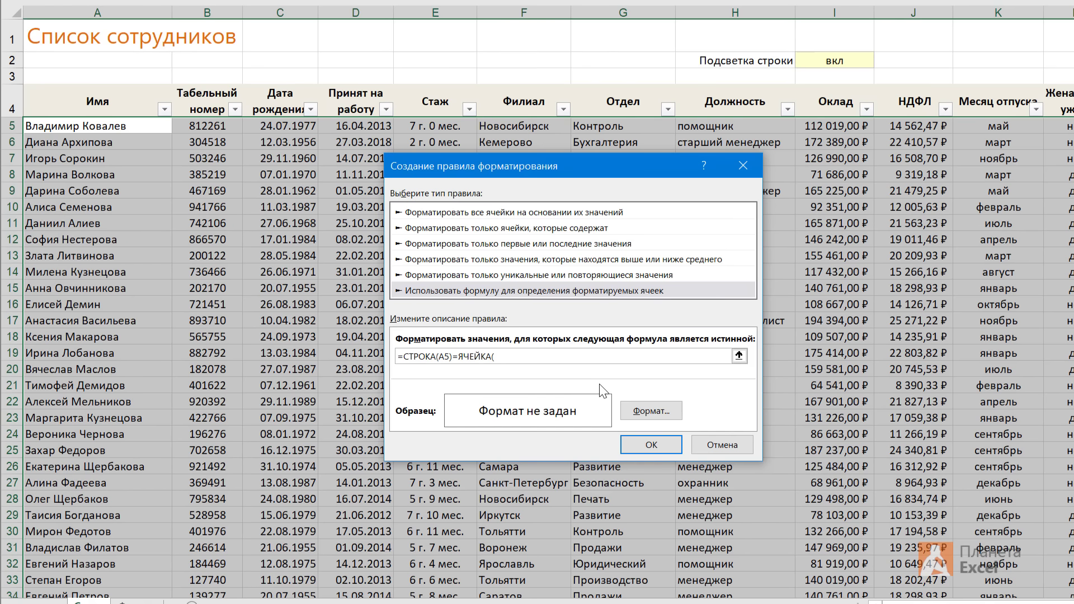
pyautogui.write('строка"')
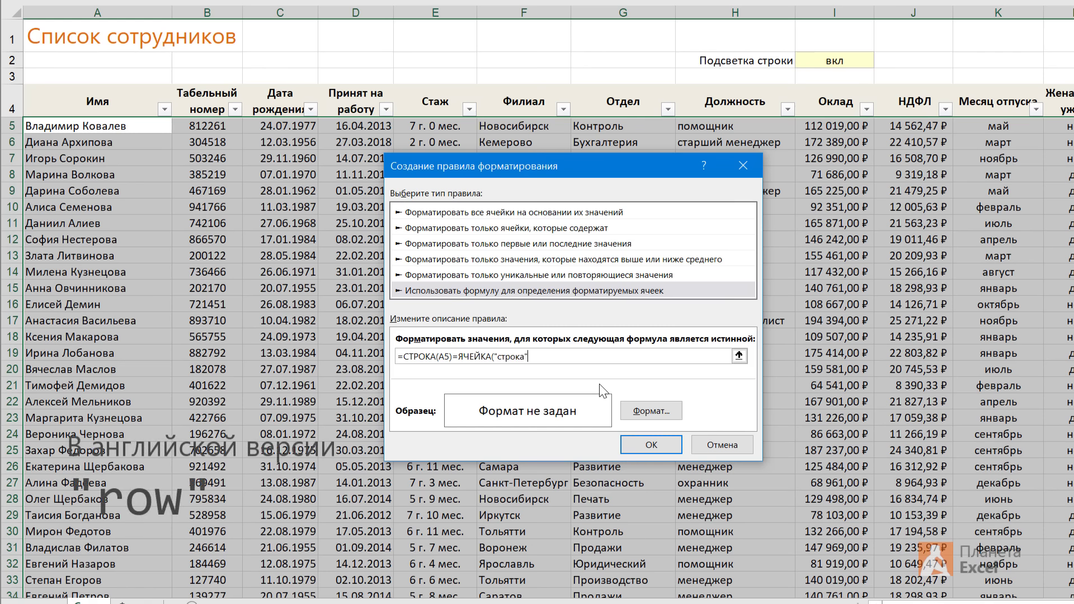
pyautogui.write(')')
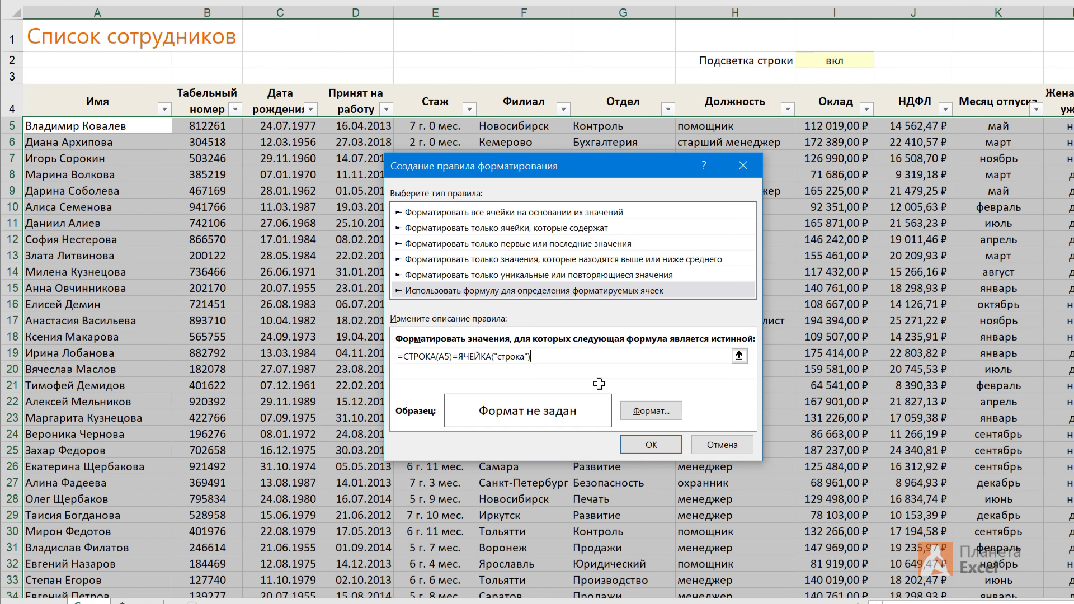
# Give the rule a light green fill and save it, turning row 5 green
pyautogui.click(666, 410)
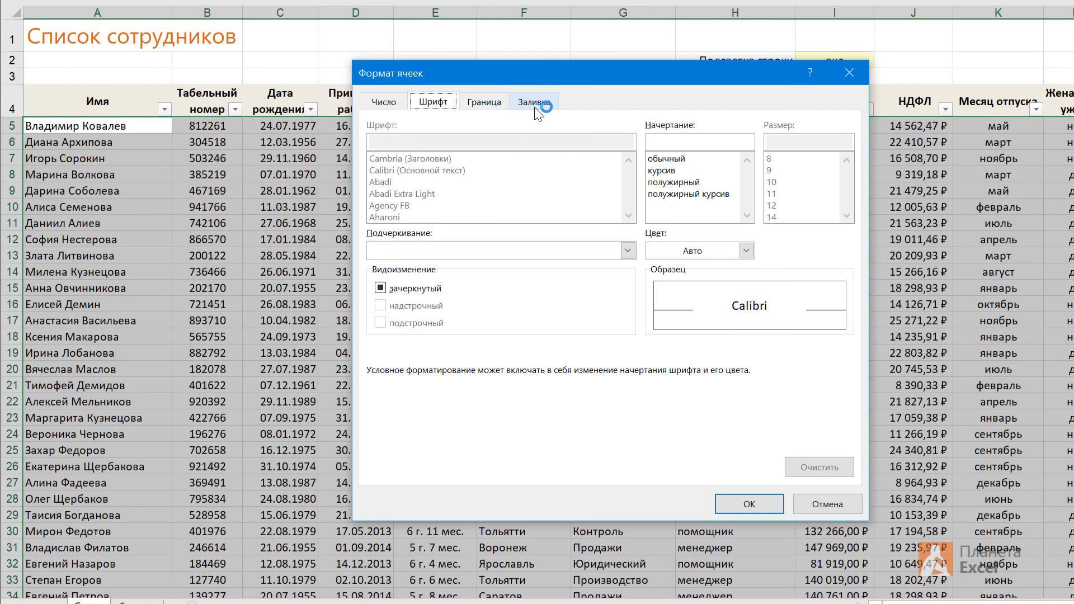
pyautogui.click(535, 104)
pyautogui.click(443, 257)
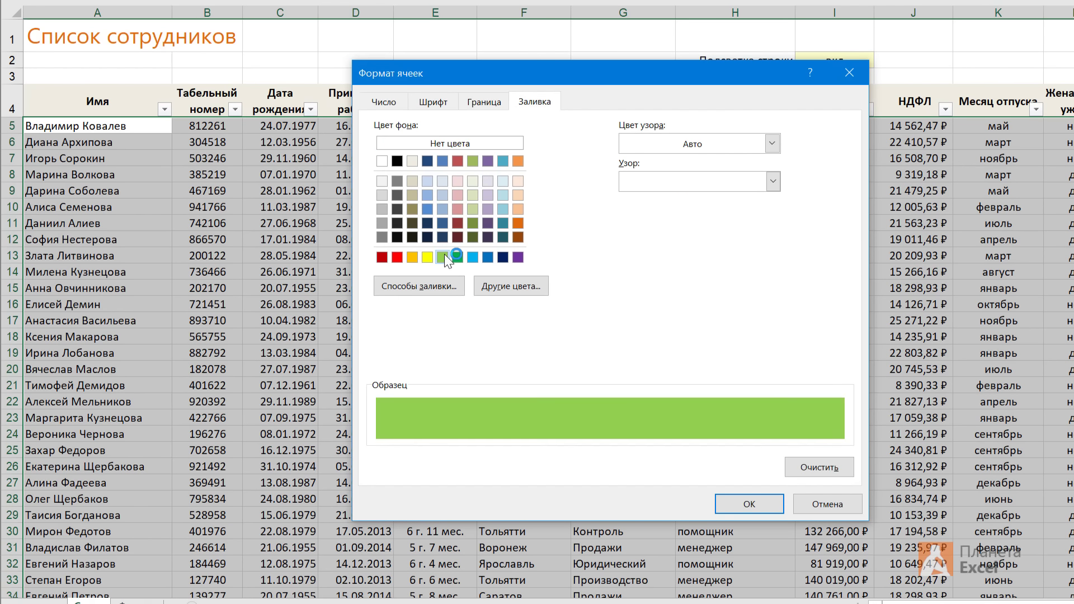
pyautogui.click(737, 503)
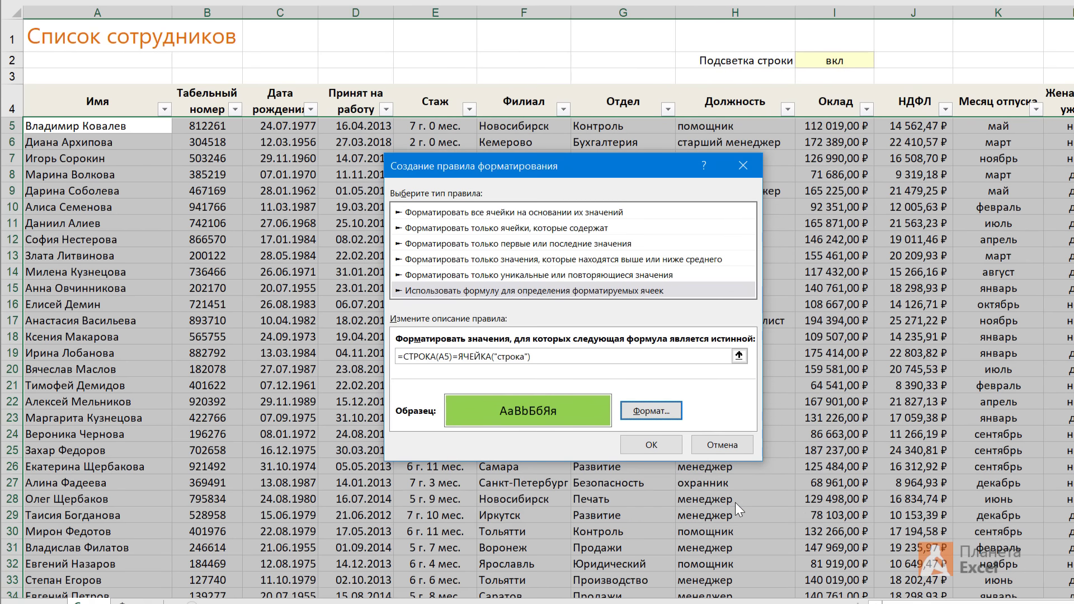
pyautogui.click(651, 446)
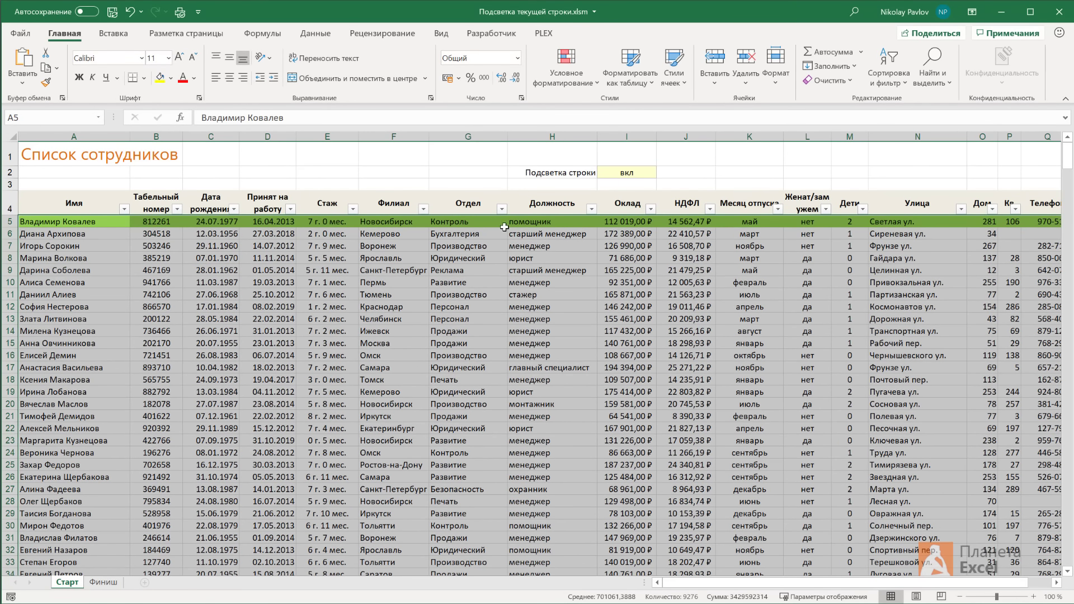
# Select cells in several rows, including F24 and H21, to test the highlight
pyautogui.click(391, 329)
pyautogui.click(522, 390)
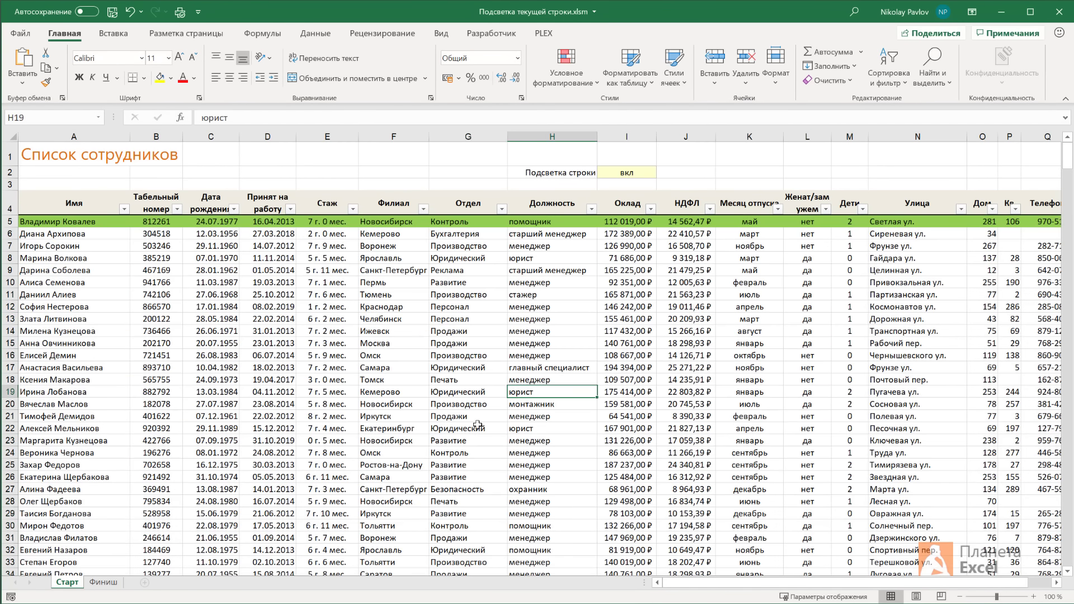
pyautogui.click(411, 451)
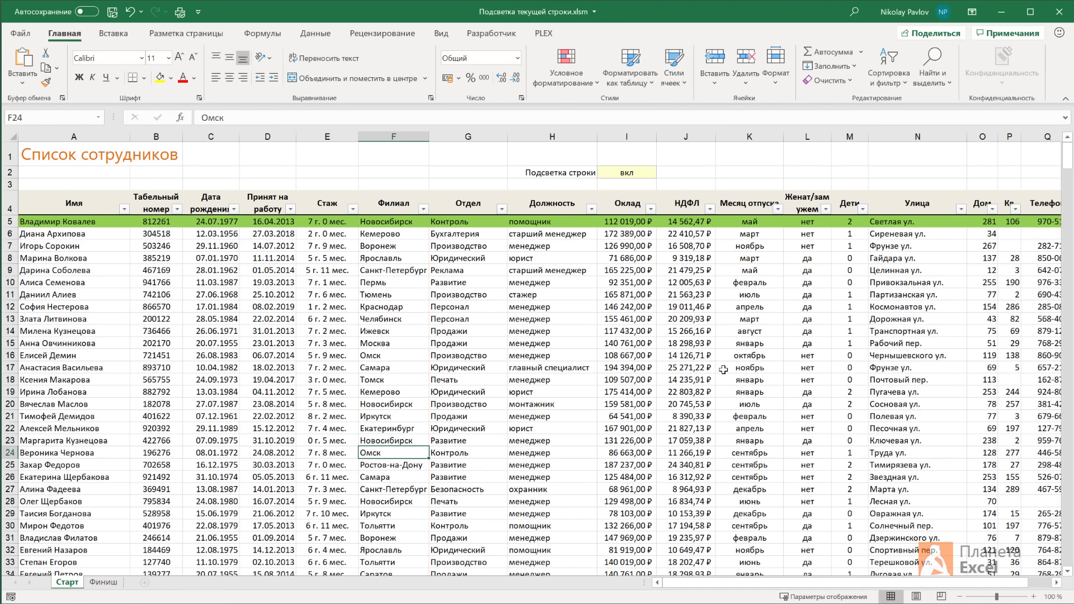
pyautogui.click(554, 354)
pyautogui.click(570, 411)
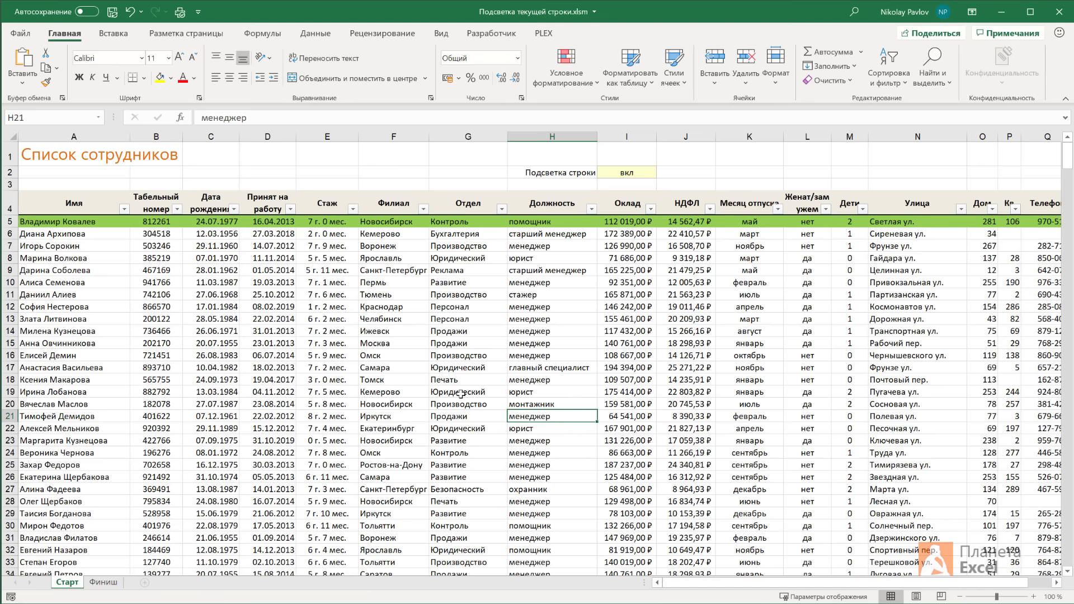
# Re-enter H21, select H16 and force a full recalculation so row 16 turns green
pyautogui.doubleClick(559, 417)
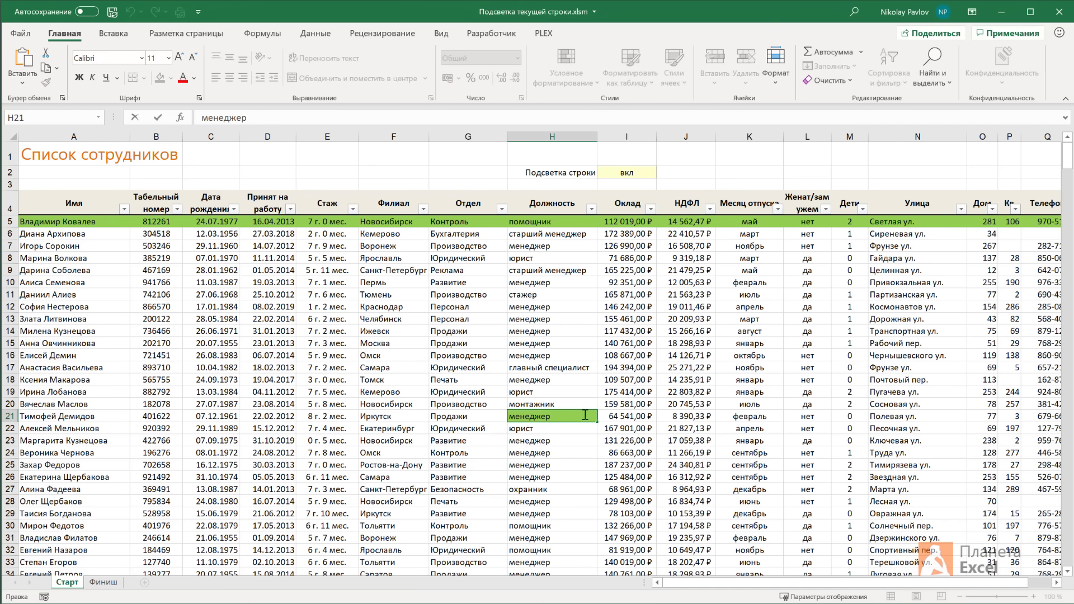
pyautogui.press('Return')
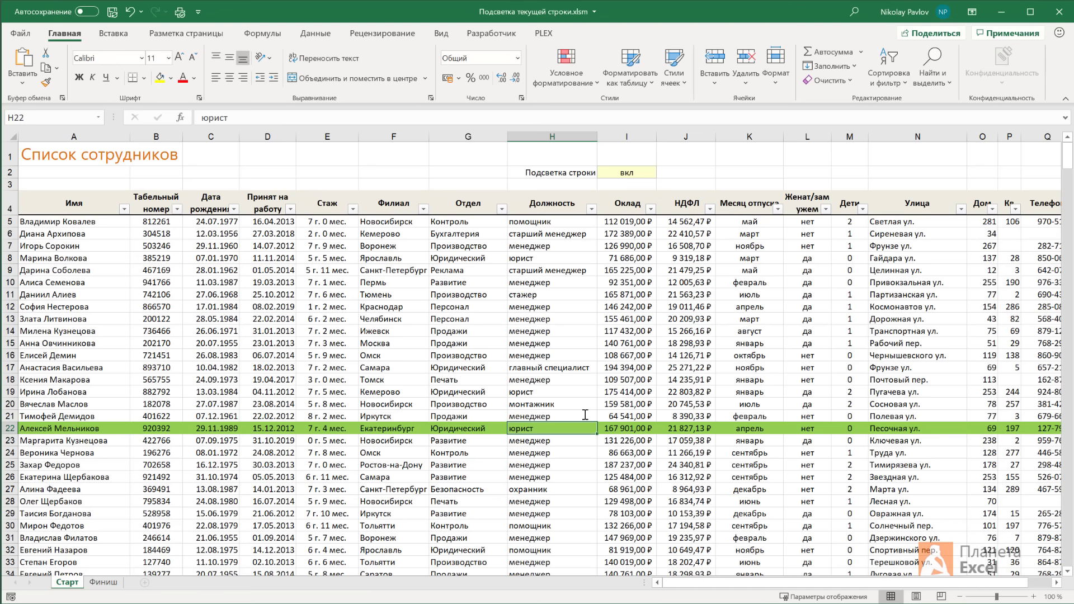
pyautogui.click(578, 353)
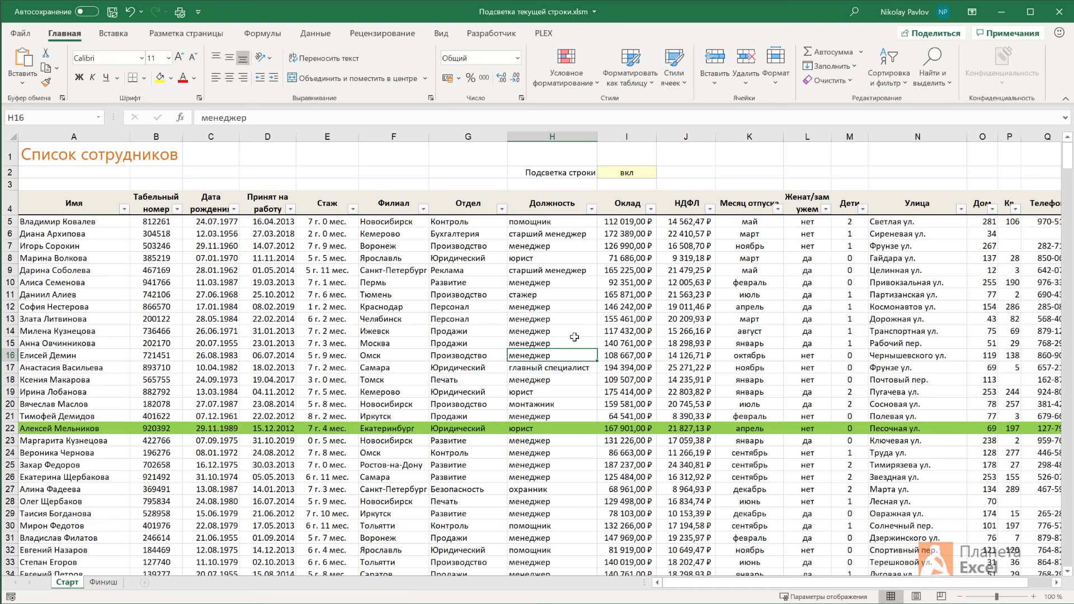
pyautogui.hotkey('ctrl', 'alt', 'F9')
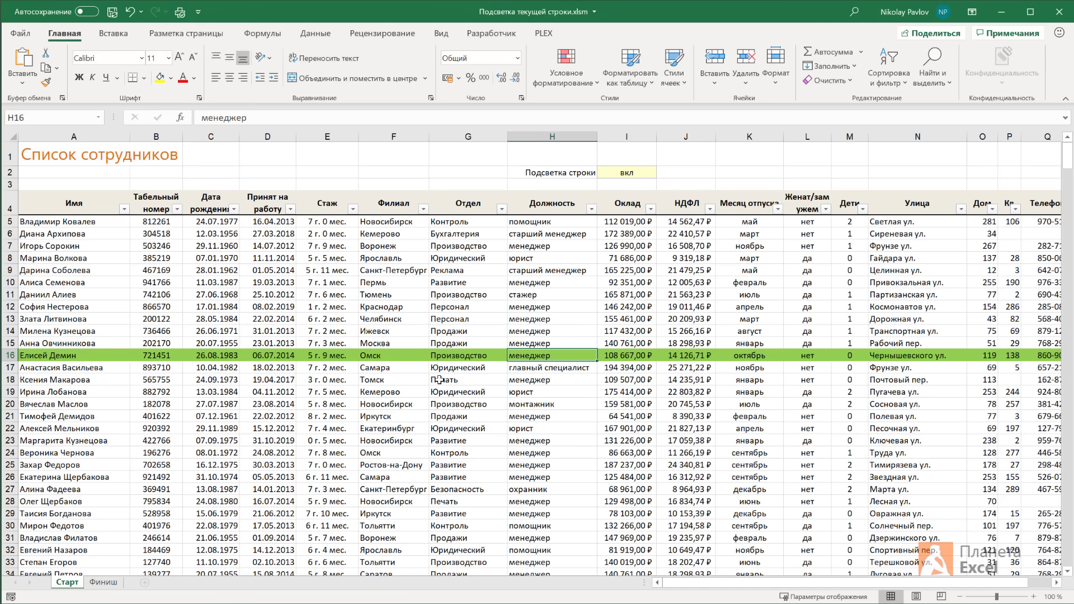
# Choose Просмотреть код from the Старт sheet tab's menu
pyautogui.rightClick(73, 587)
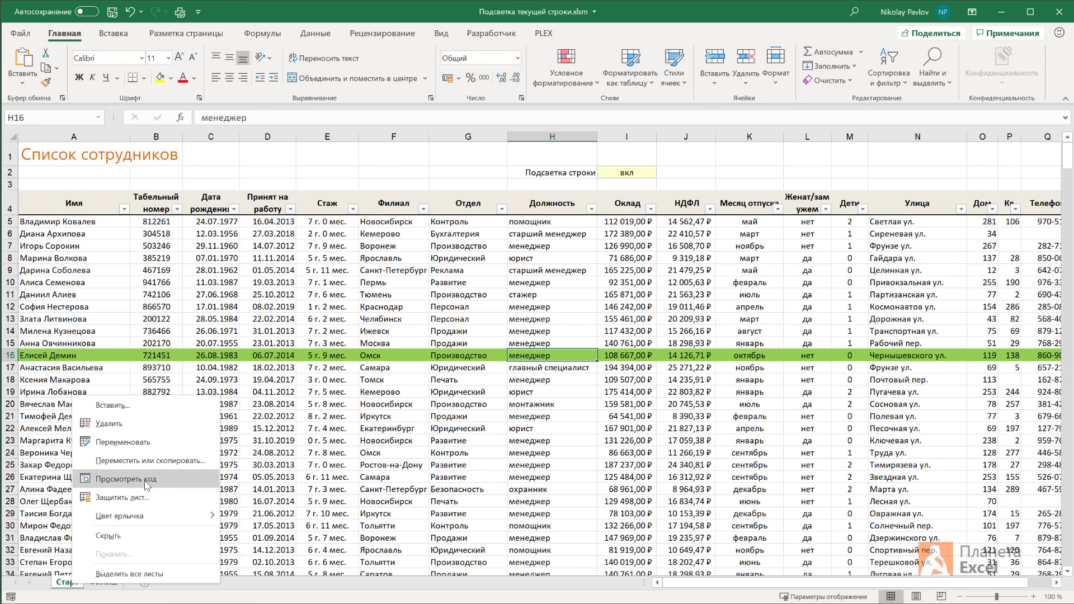
pyautogui.click(146, 485)
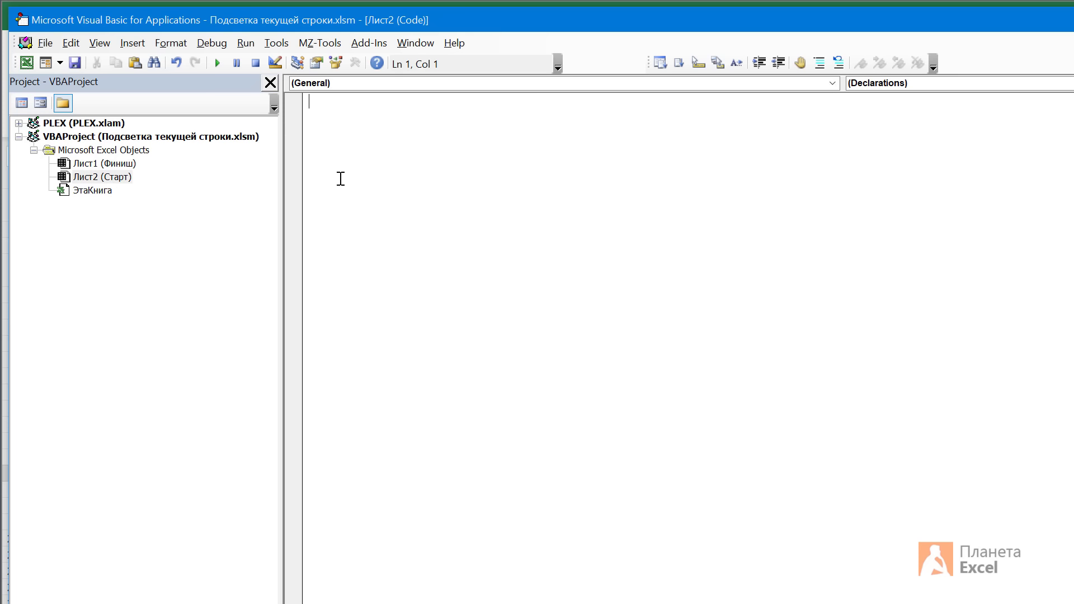
# Paste the Worksheet_SelectionChange macro with ActiveCell.Calculate and highlight each line in turn
pyautogui.write('Private Sub Worksheet_SelectionChange(ByVal Target As Range)     If Target.Cells.Count > 1 Then Exit Sub     ActiveCell.Calculate End Sub')
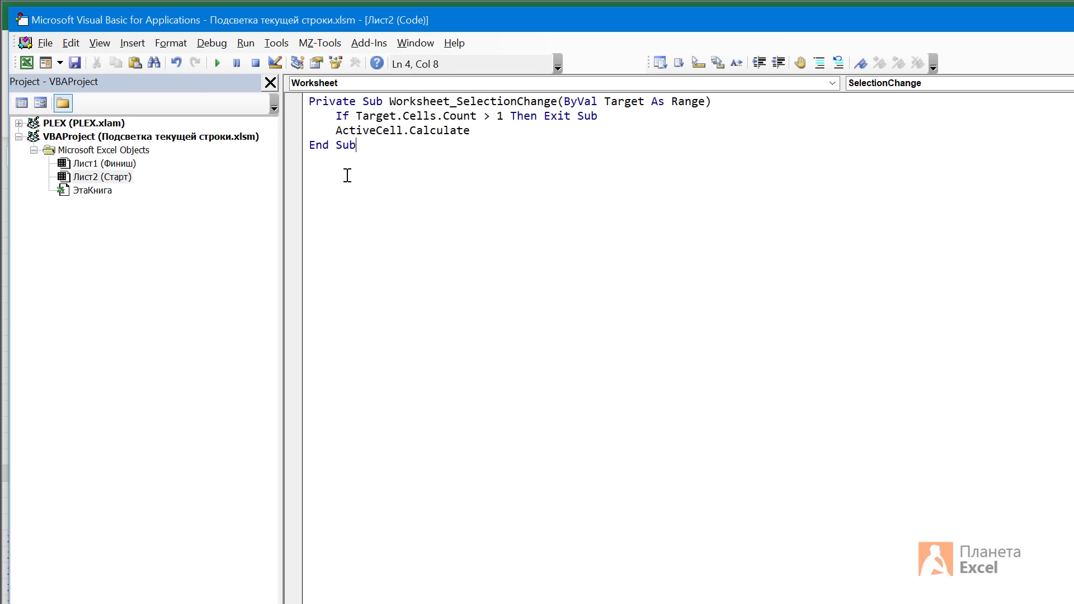
pyautogui.moveTo(389, 101); pyautogui.dragTo(557, 101)
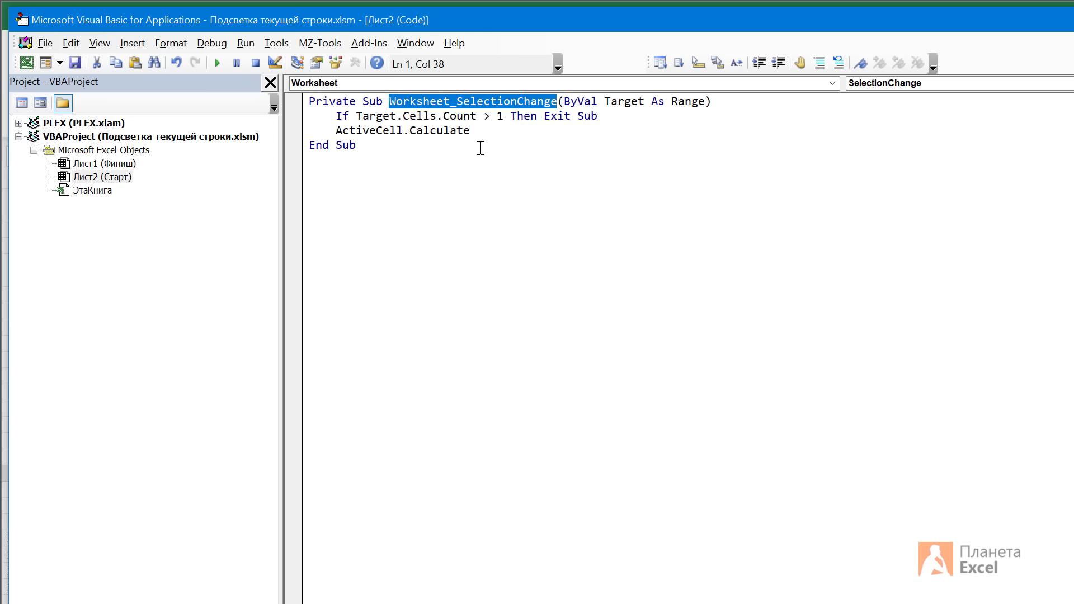
pyautogui.moveTo(356, 116); pyautogui.dragTo(509, 110)
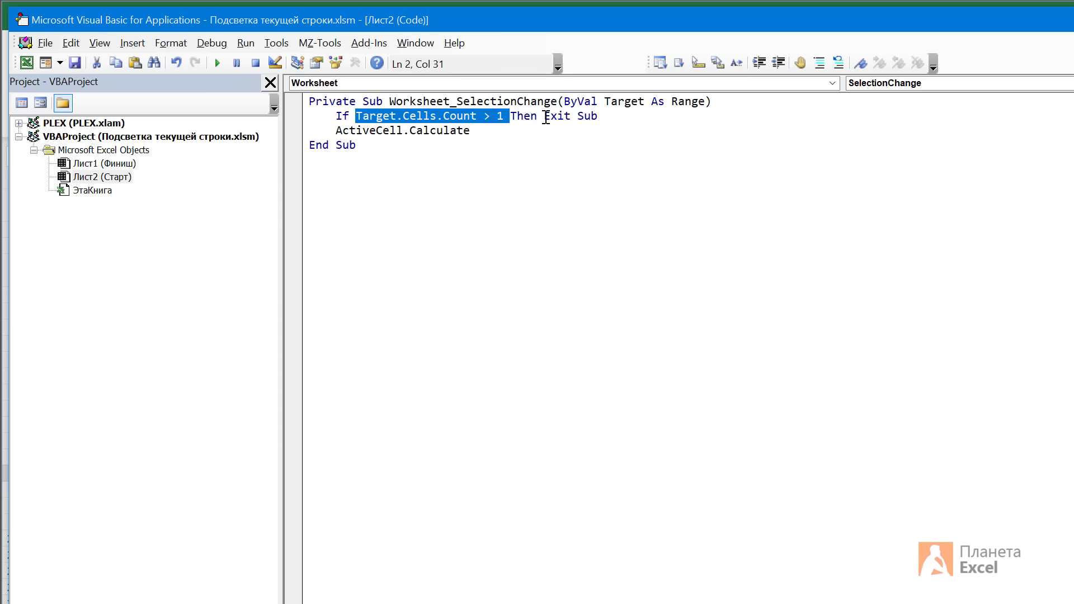
pyautogui.moveTo(544, 116); pyautogui.dragTo(598, 116)
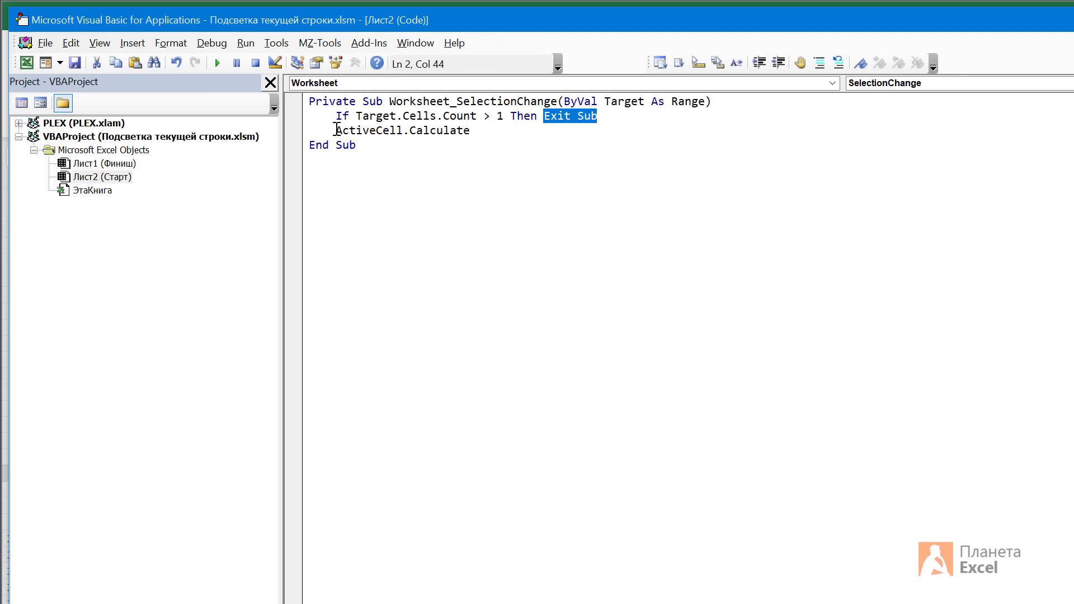
pyautogui.moveTo(336, 130); pyautogui.dragTo(471, 130)
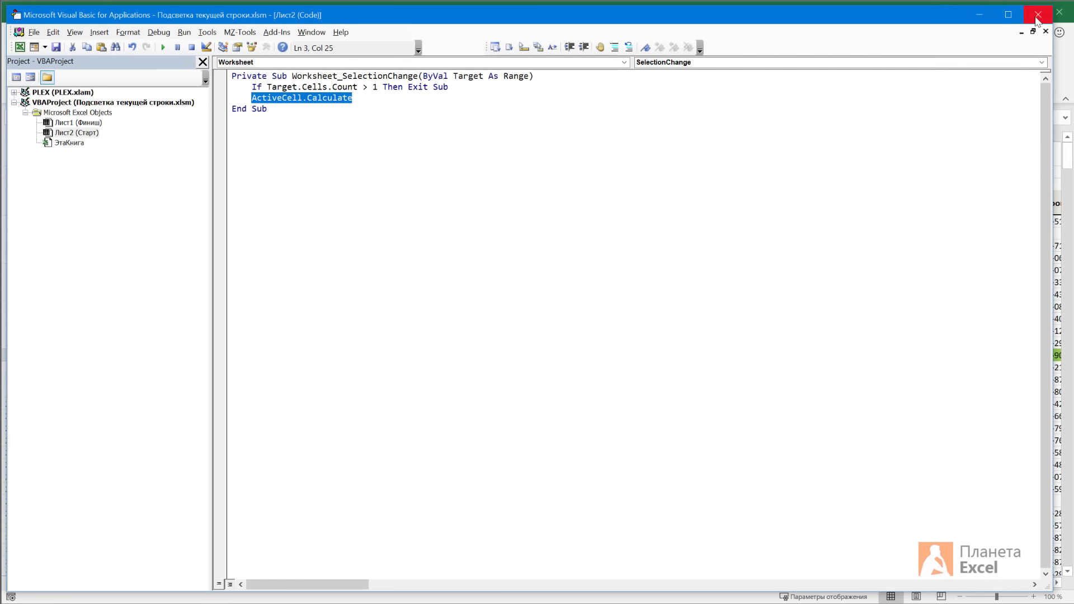
# Return to the Старт sheet and select cells like H17 to watch the green row follow
pyautogui.click(1037, 16)
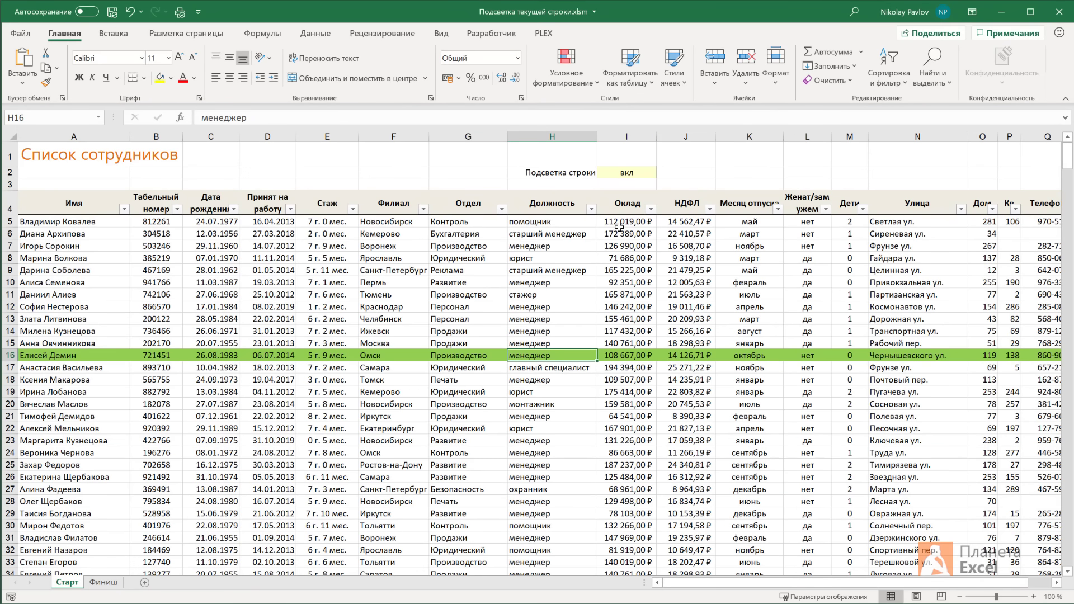
pyautogui.click(307, 260)
pyautogui.click(565, 369)
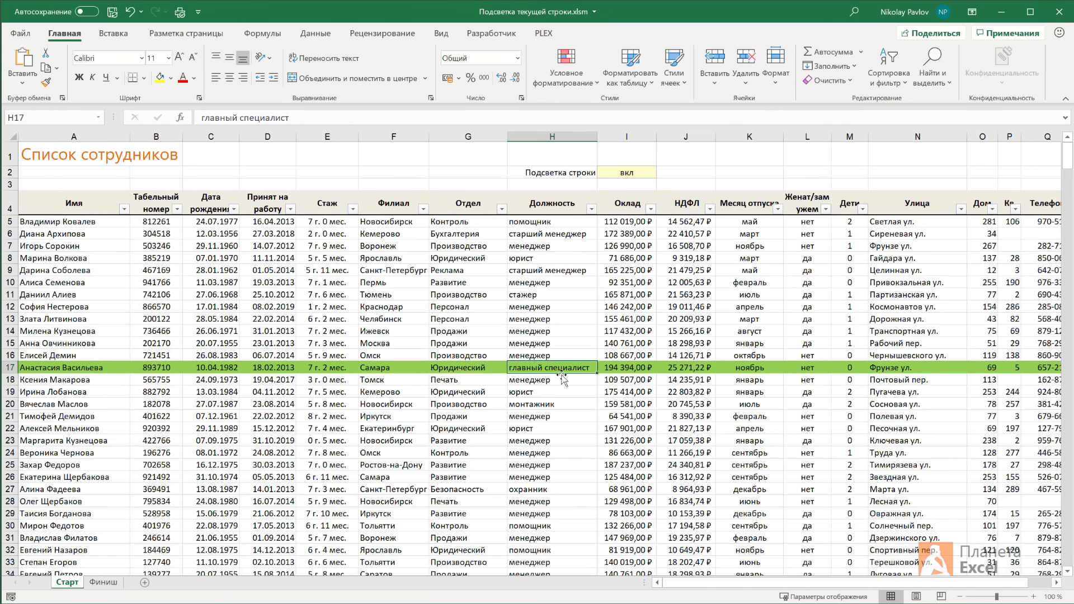
pyautogui.click(287, 463)
pyautogui.click(609, 281)
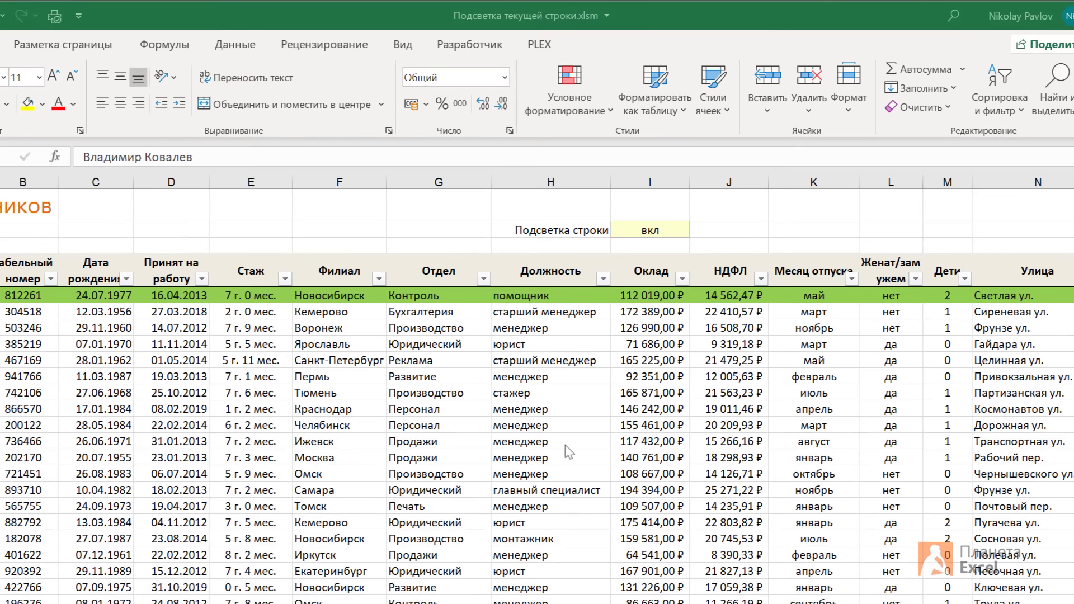
# Give cell I2 List data validation with source вкл;выкл
pyautogui.click(683, 229)
pyautogui.click(696, 230)
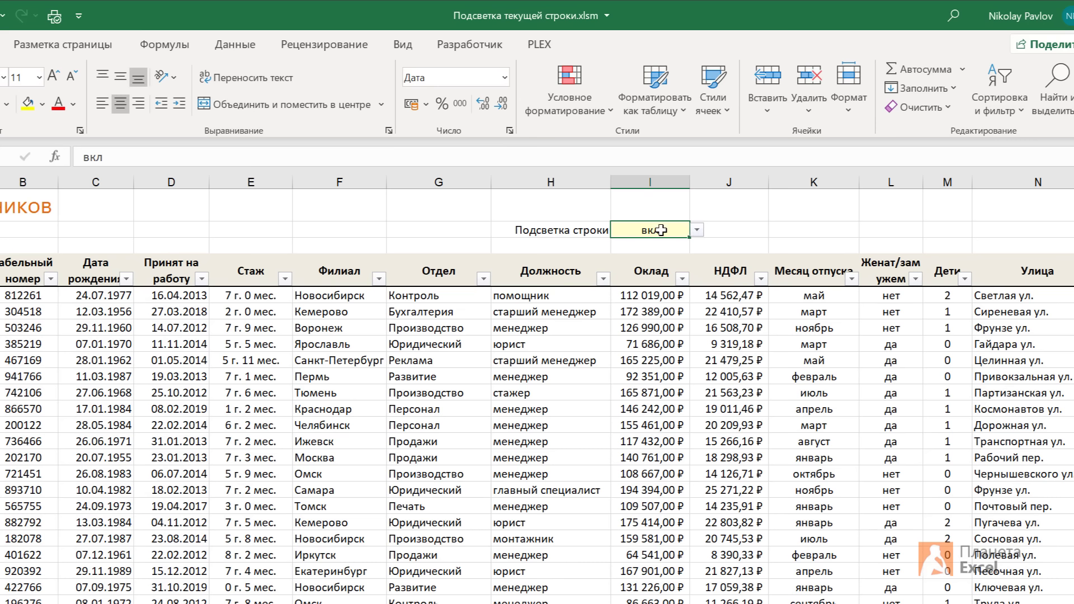
pyautogui.click(247, 47)
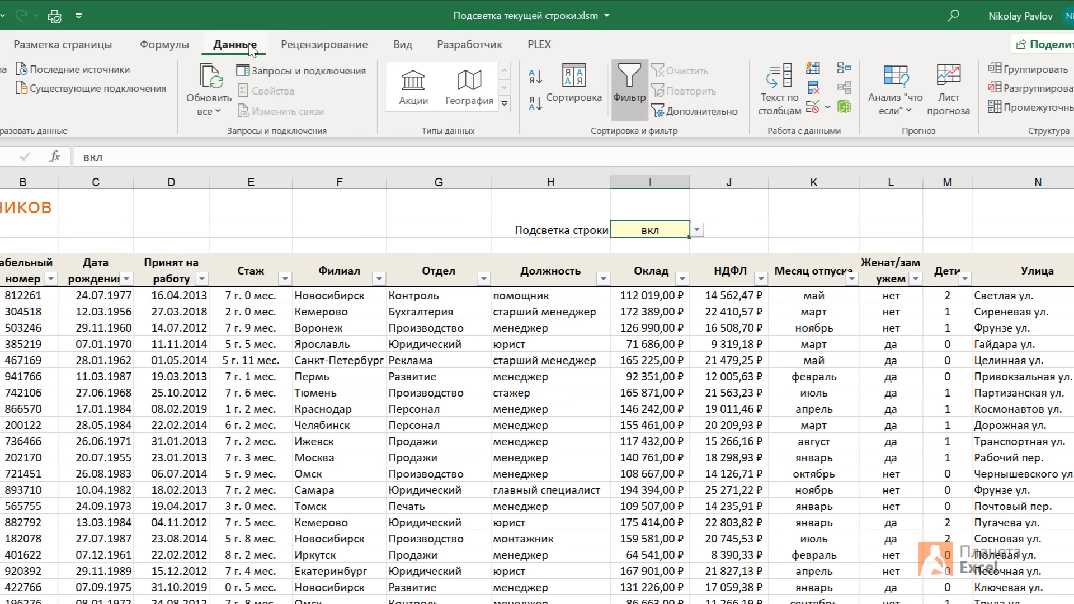
pyautogui.click(818, 112)
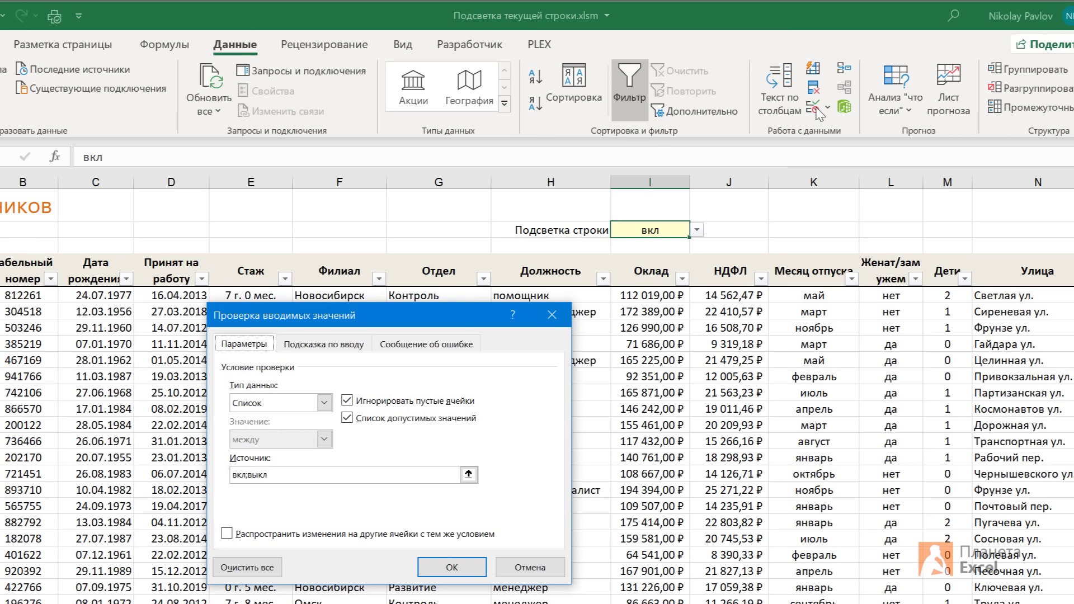
pyautogui.click(245, 408)
pyautogui.click(246, 454)
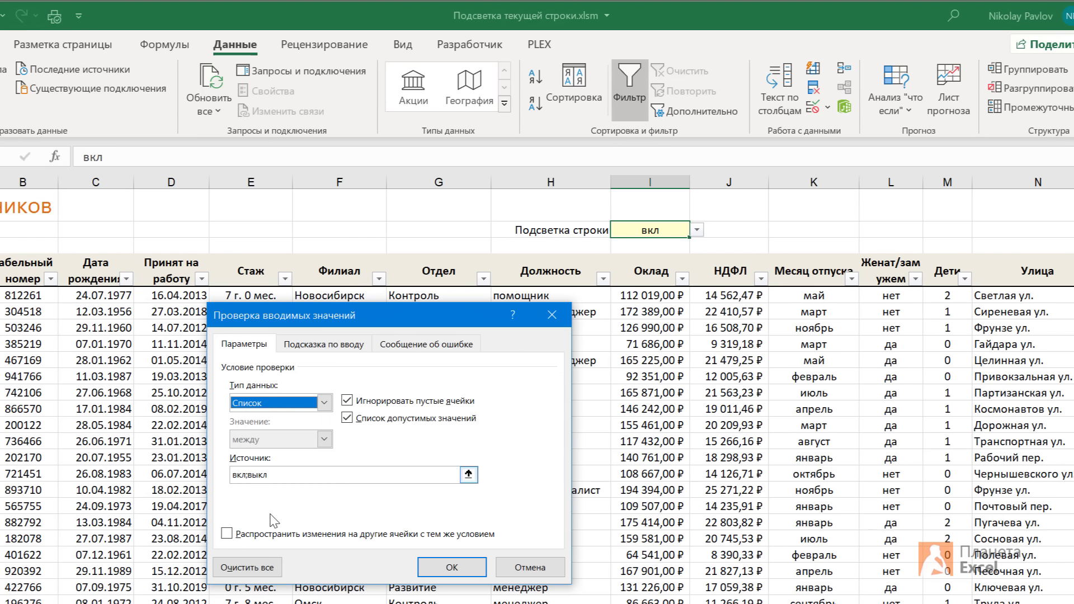
pyautogui.click(263, 476)
pyautogui.write('вкл;выкл')
pyautogui.click(448, 567)
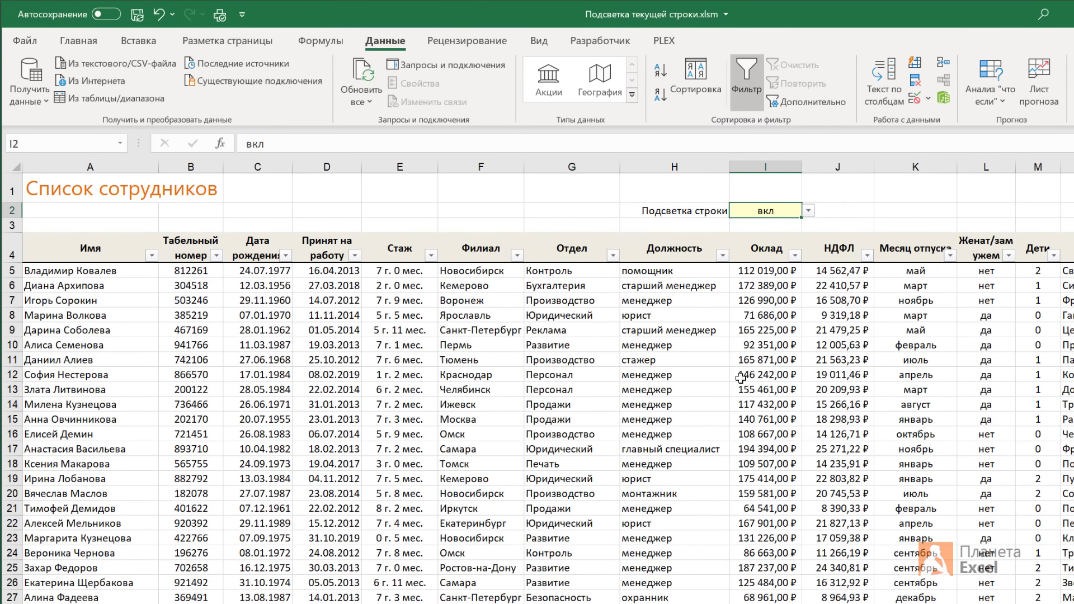
# Open the Conditional Formatting Rules Manager listing the rules for This Worksheet
pyautogui.click(84, 45)
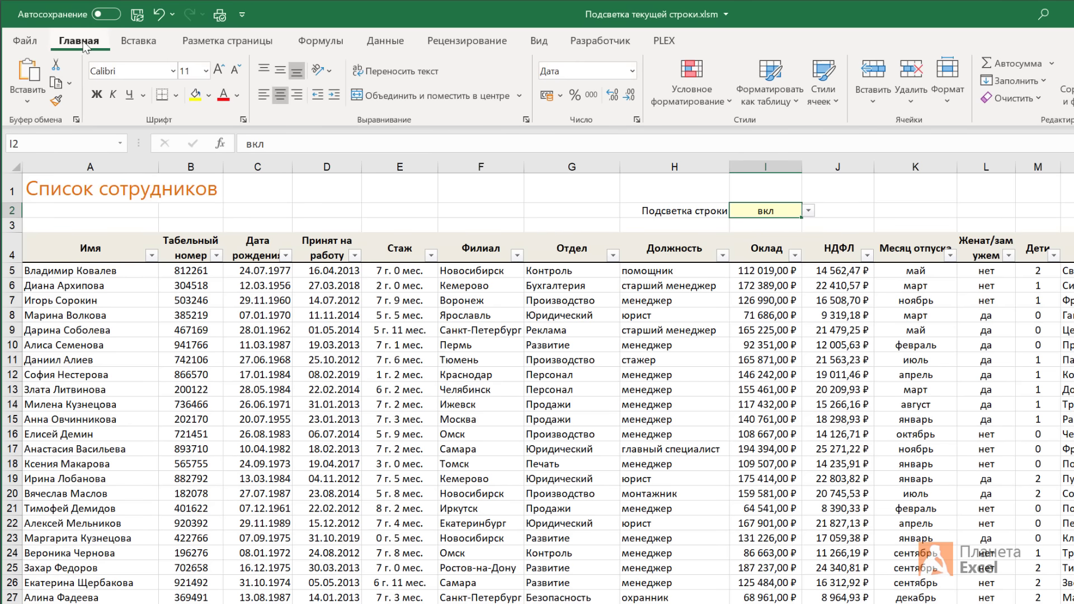
pyautogui.click(706, 93)
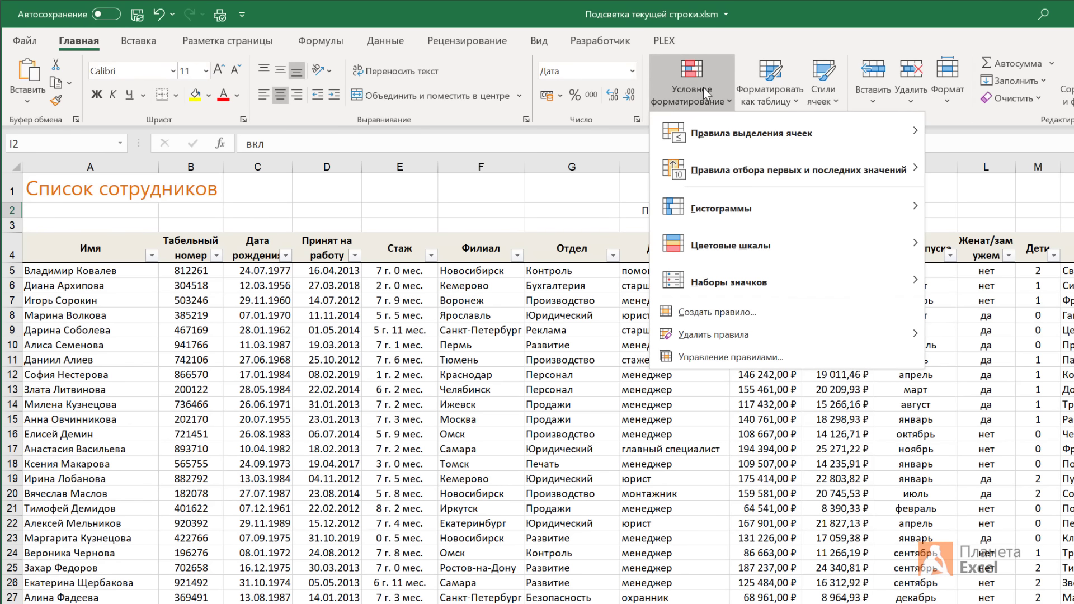
pyautogui.click(700, 352)
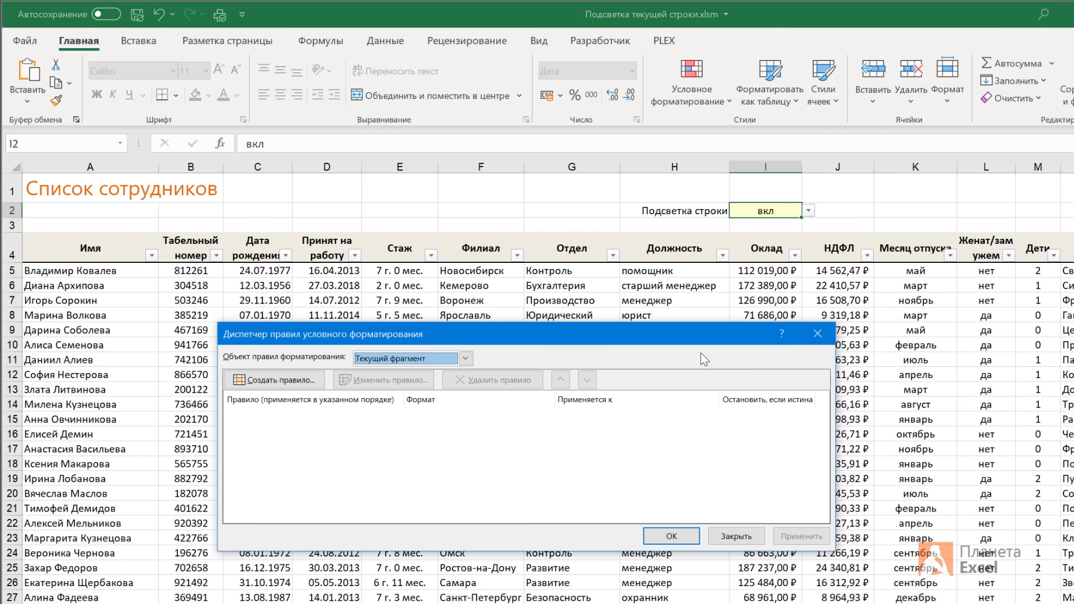
pyautogui.click(465, 358)
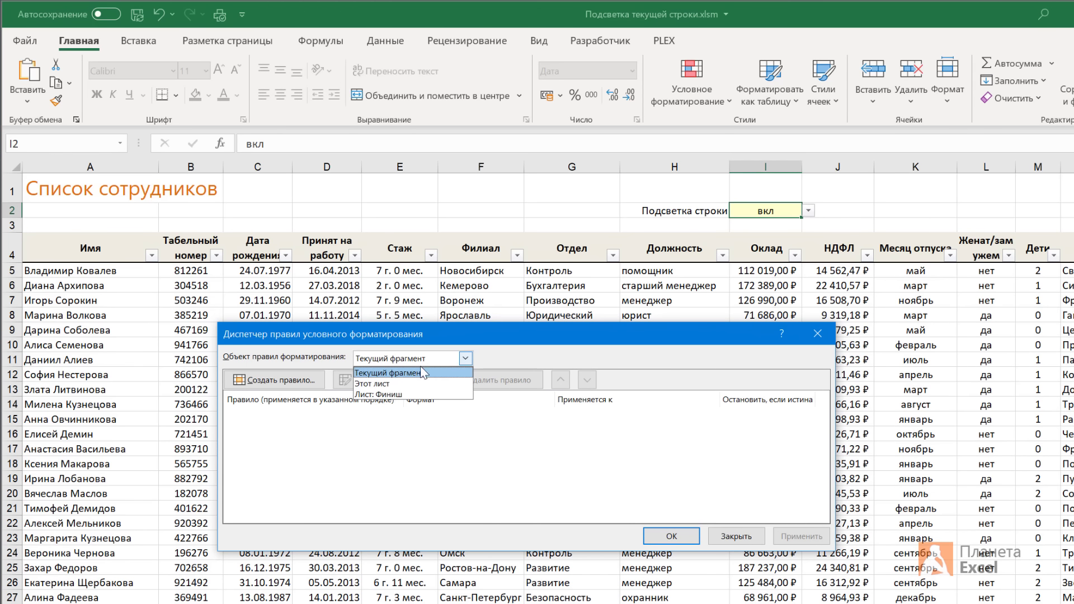
pyautogui.click(398, 385)
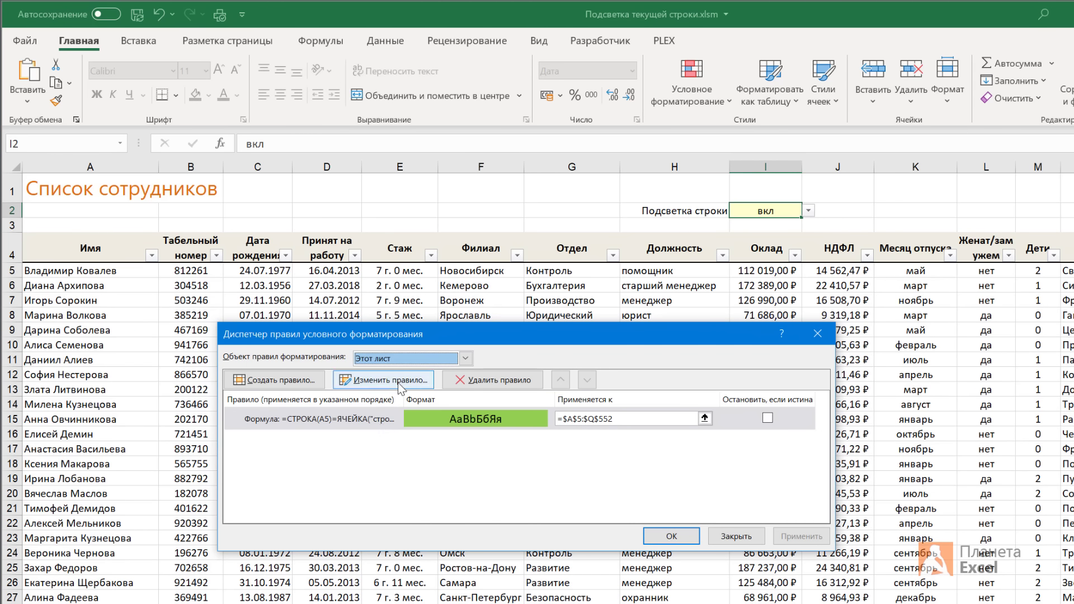
# Change the row-highlight rule to =И(СТРОКА(A5)=ЯЧЕЙКА("строка");$I$2="вкл") and apply it
pyautogui.doubleClick(377, 423)
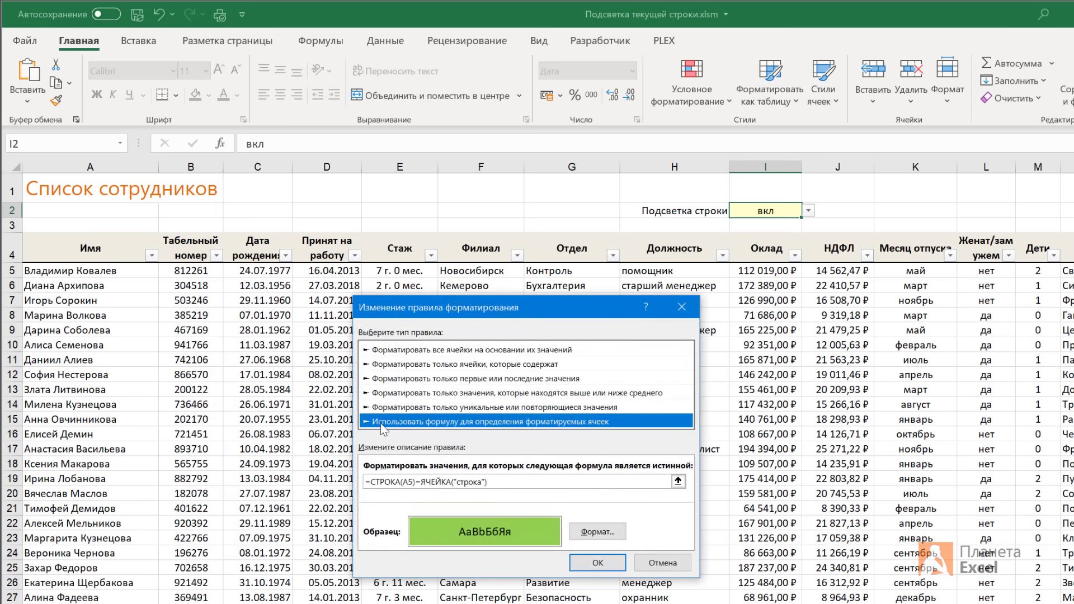
pyautogui.click(370, 481)
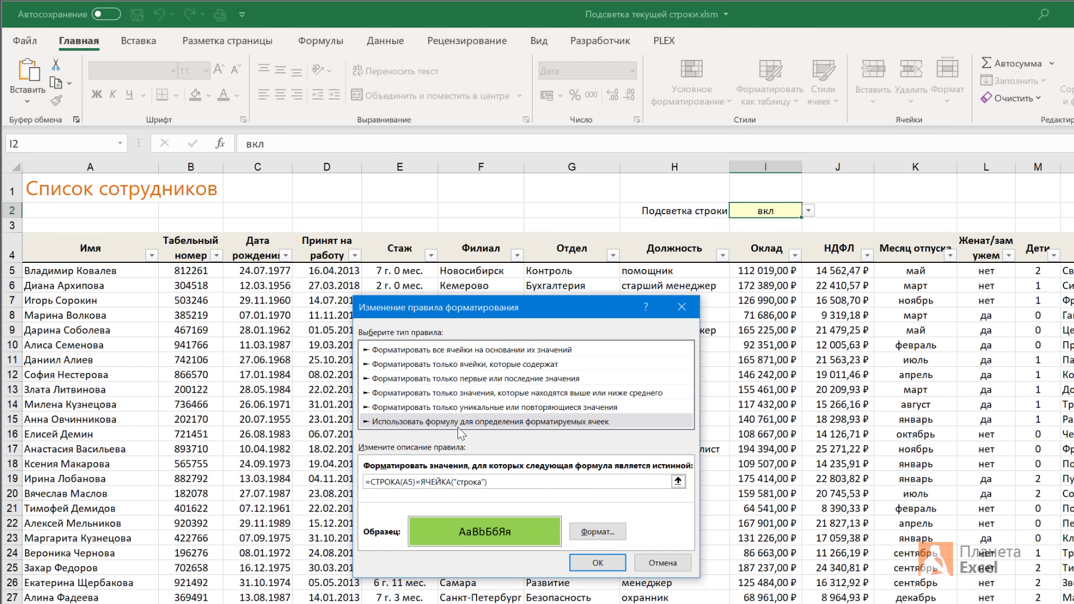
pyautogui.write('И(')
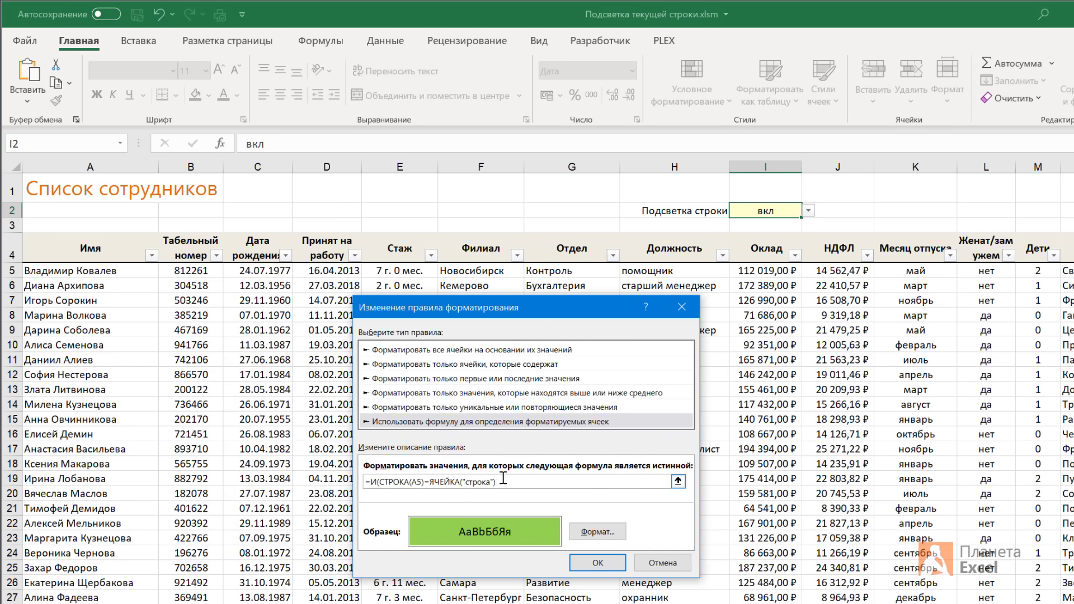
pyautogui.moveTo(497, 482); pyautogui.dragTo(378, 482)
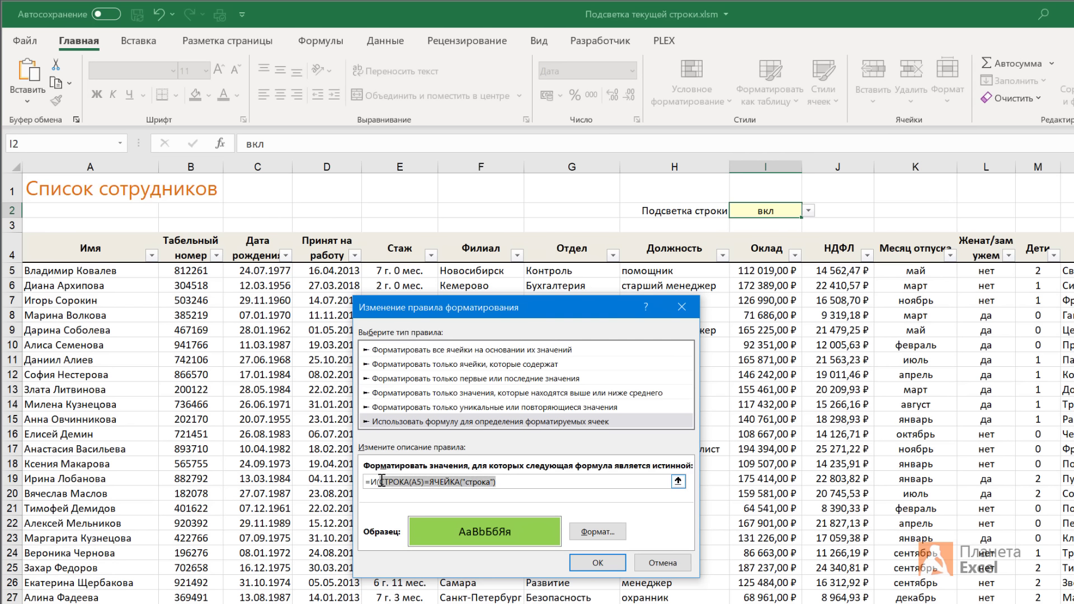
pyautogui.click(519, 482)
pyautogui.write(';')
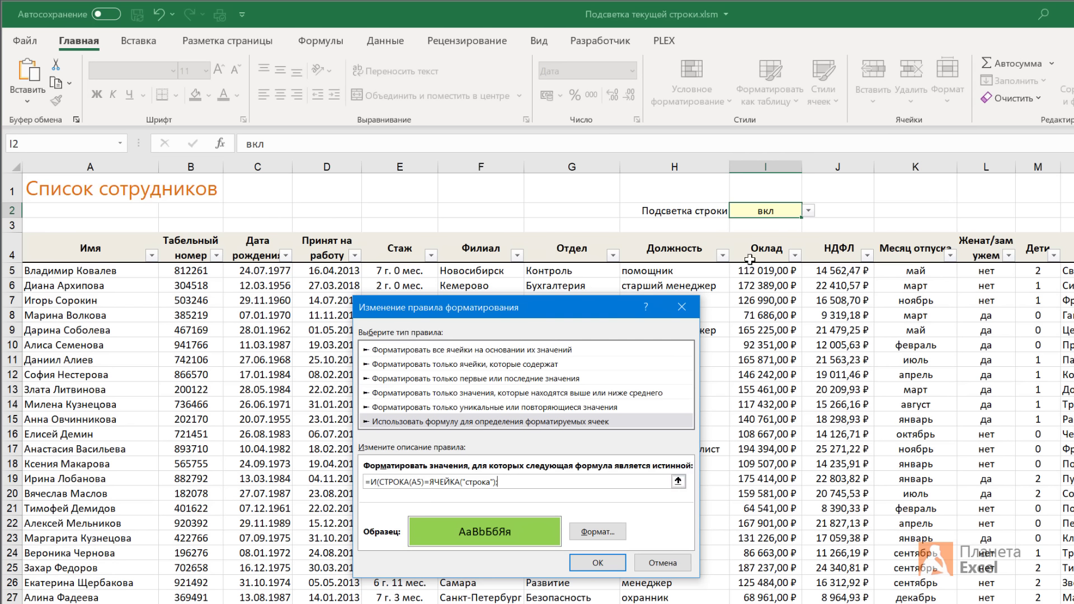
pyautogui.click(770, 210)
pyautogui.write('=')
pyautogui.write('"вк')
pyautogui.write('л")')
pyautogui.click(600, 564)
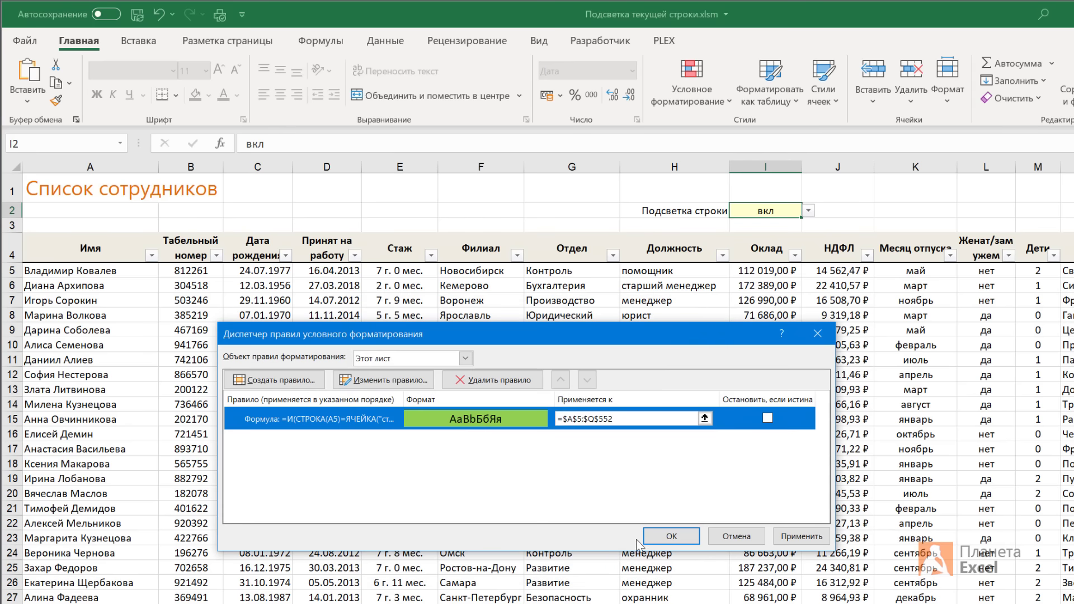
pyautogui.click(660, 537)
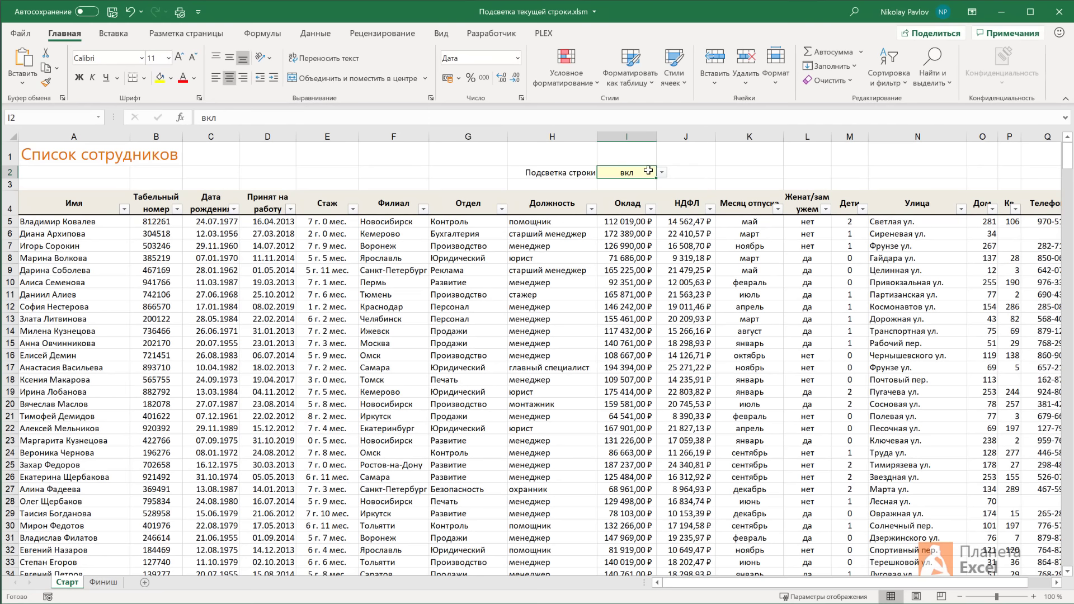
# Click several employee rows, ending on row 27, to see the green highlight follow
pyautogui.click(387, 258)
pyautogui.click(392, 343)
pyautogui.click(395, 428)
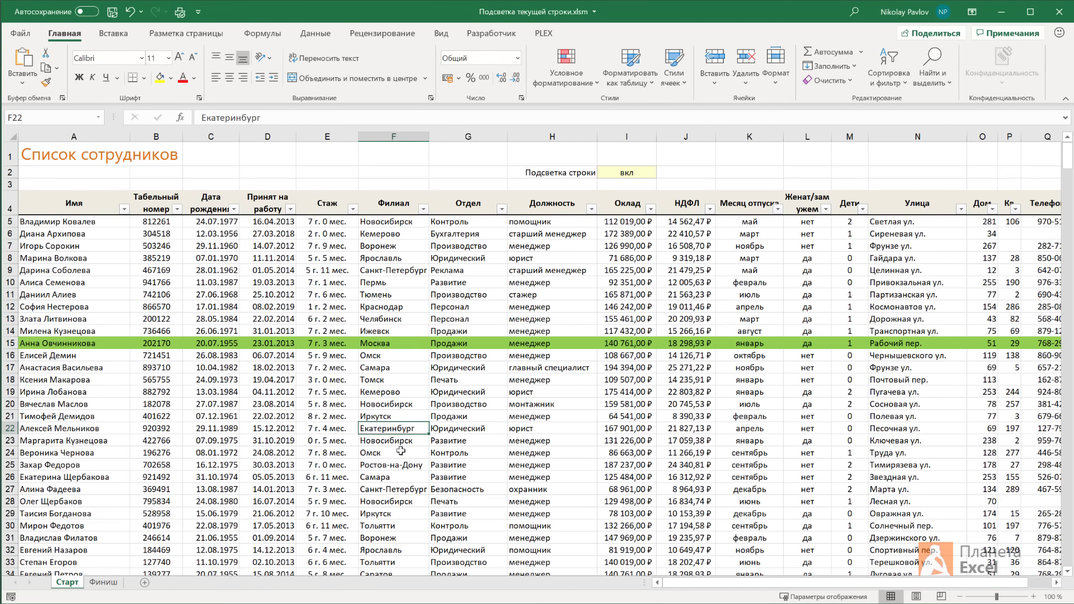
pyautogui.click(395, 489)
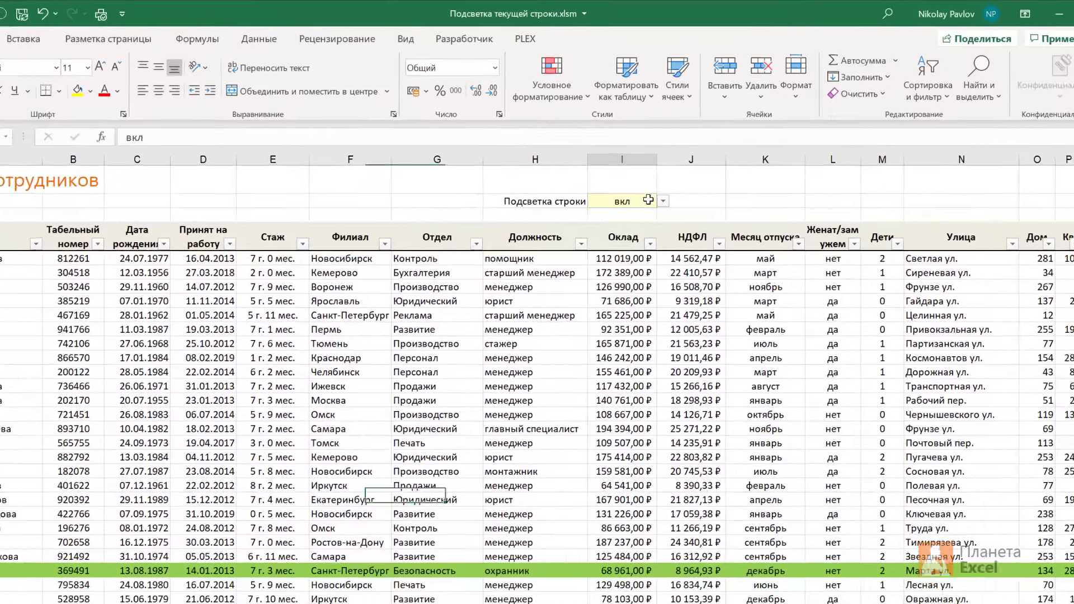
# Set I2 to выкл and click various rows to confirm nothing highlights
pyautogui.click(635, 173)
pyautogui.click(661, 172)
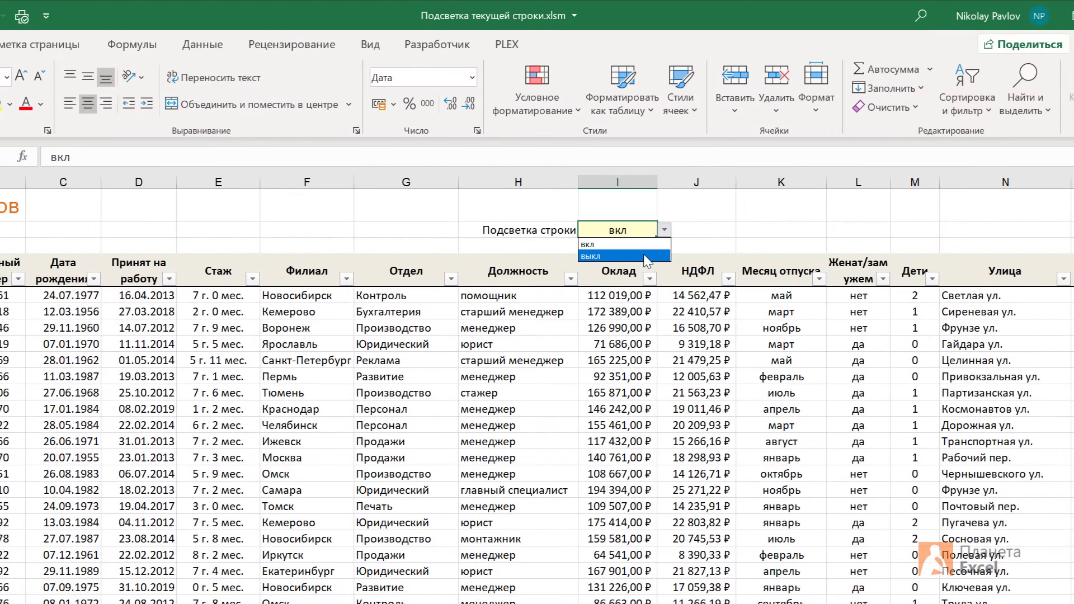
pyautogui.click(624, 256)
pyautogui.click(403, 410)
pyautogui.click(218, 522)
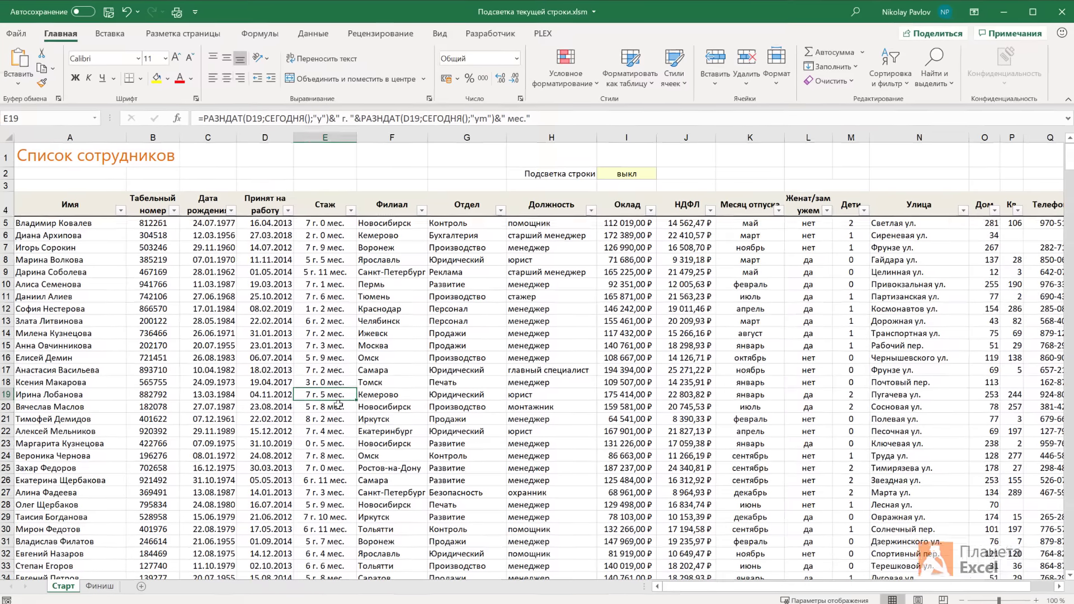
pyautogui.click(448, 443)
pyautogui.click(392, 493)
pyautogui.click(269, 493)
pyautogui.click(454, 285)
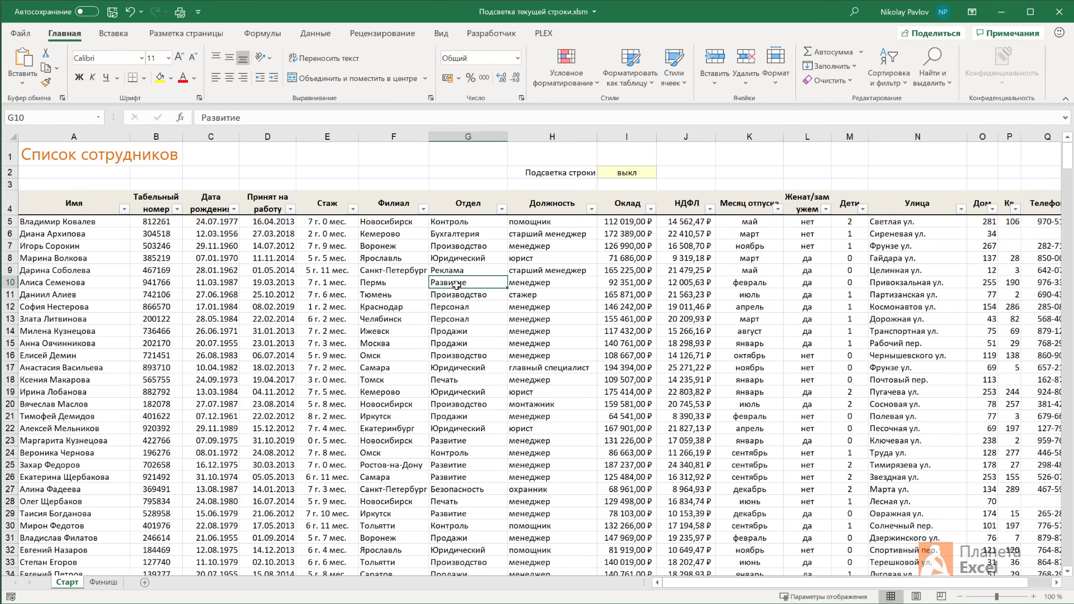
# Set I2 back to вкл and click rows 10 through 23 to see highlighting return
pyautogui.click(628, 176)
pyautogui.click(661, 173)
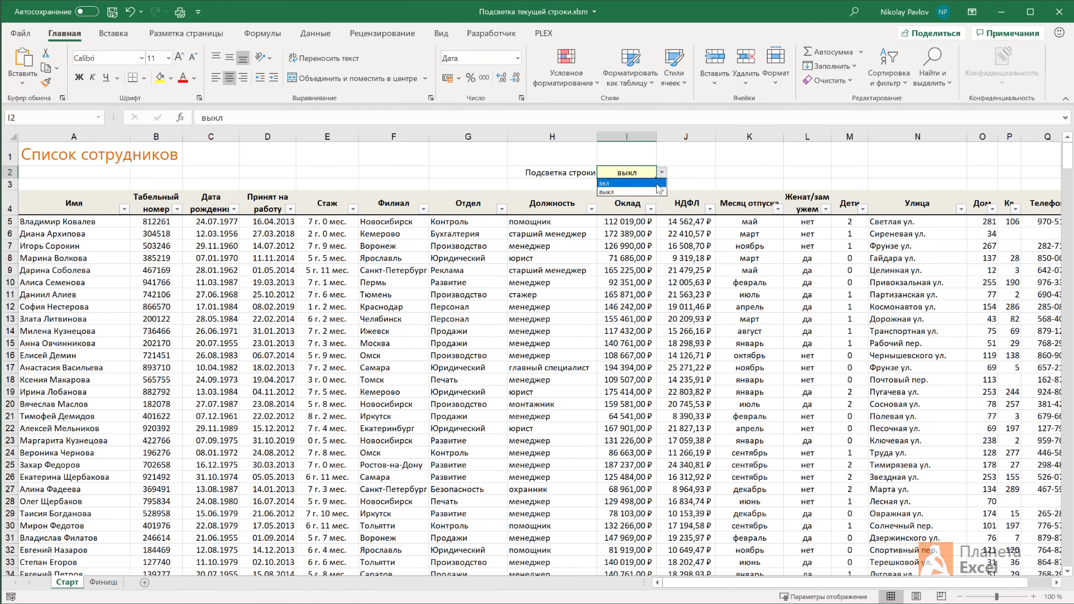
pyautogui.click(658, 184)
pyautogui.click(493, 281)
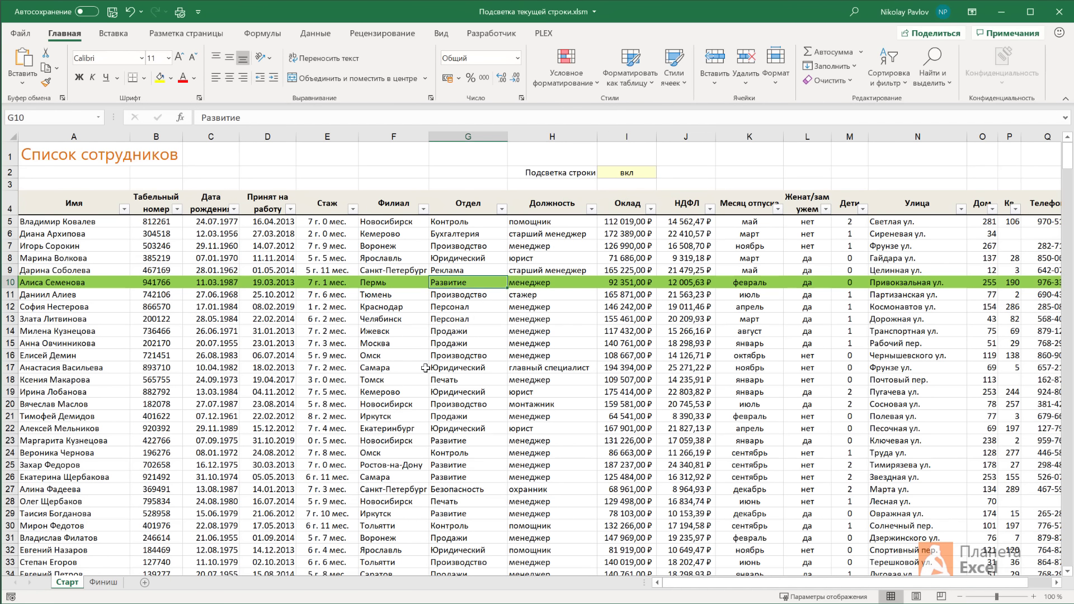
pyautogui.click(426, 369)
pyautogui.click(394, 440)
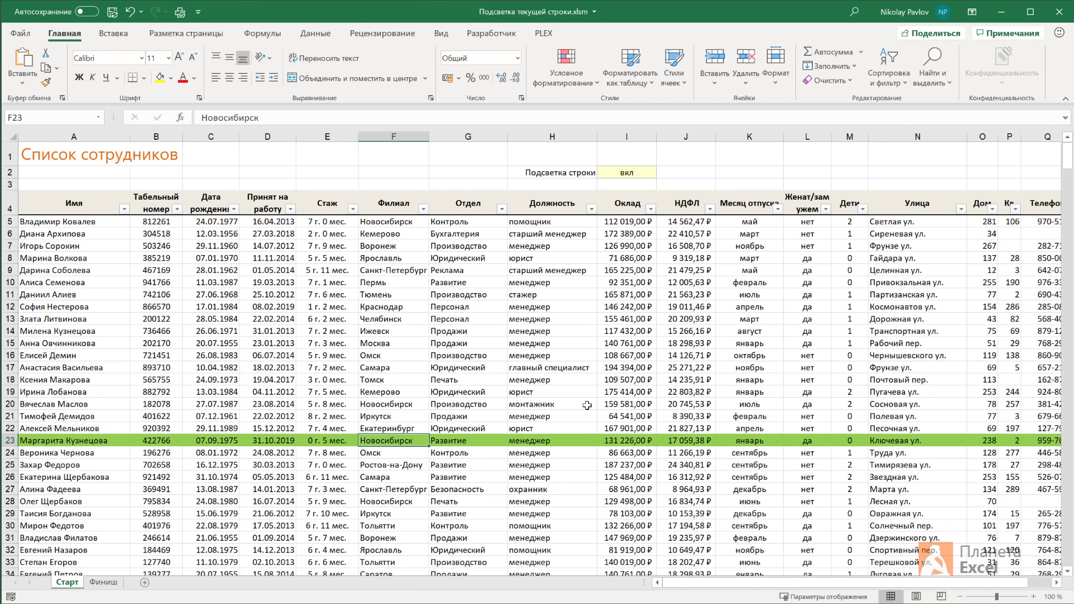